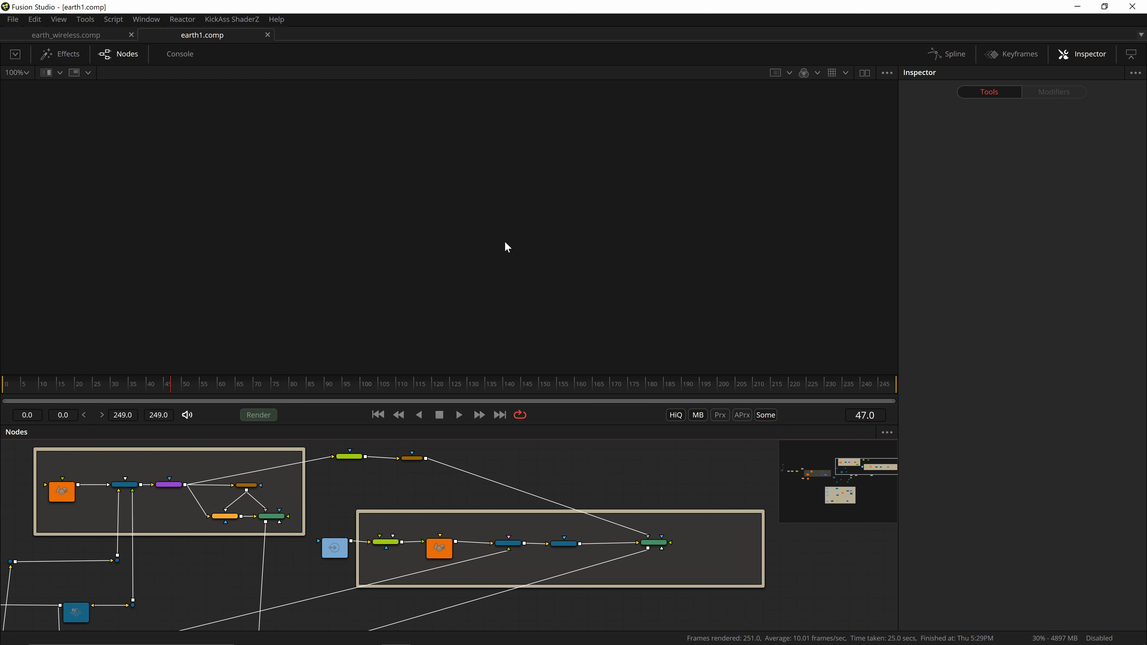
# - Pan the node graph with the navigator and load Saver1 into the viewer to show the Earth render
pyautogui.click(863, 483)
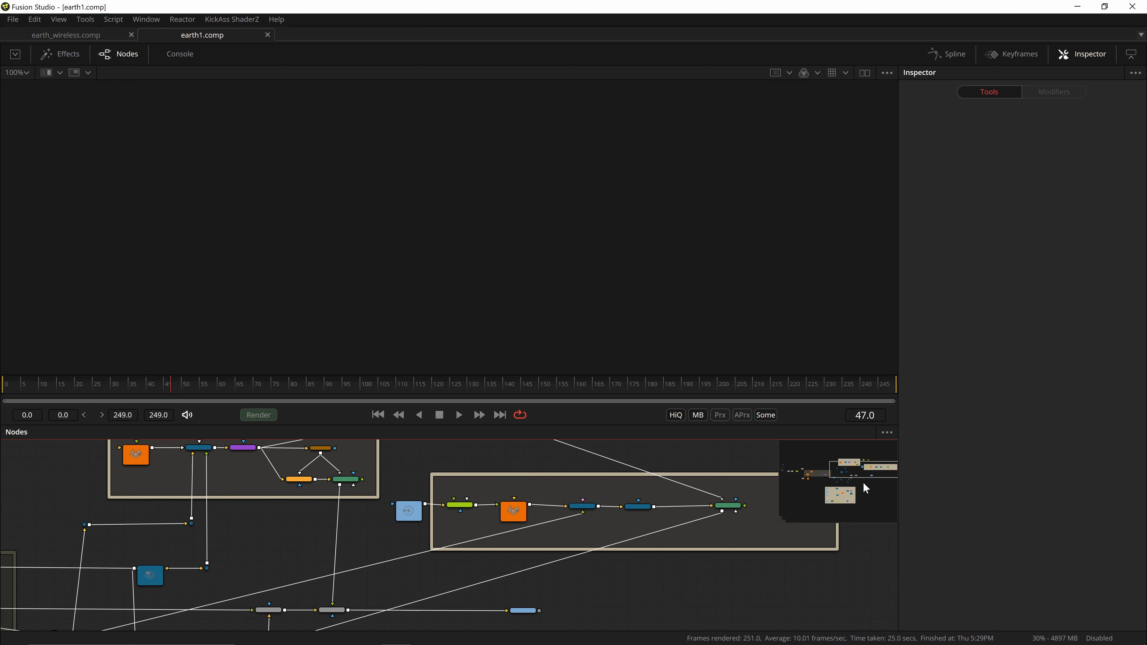
pyautogui.moveTo(864, 482); pyautogui.dragTo(876, 359)
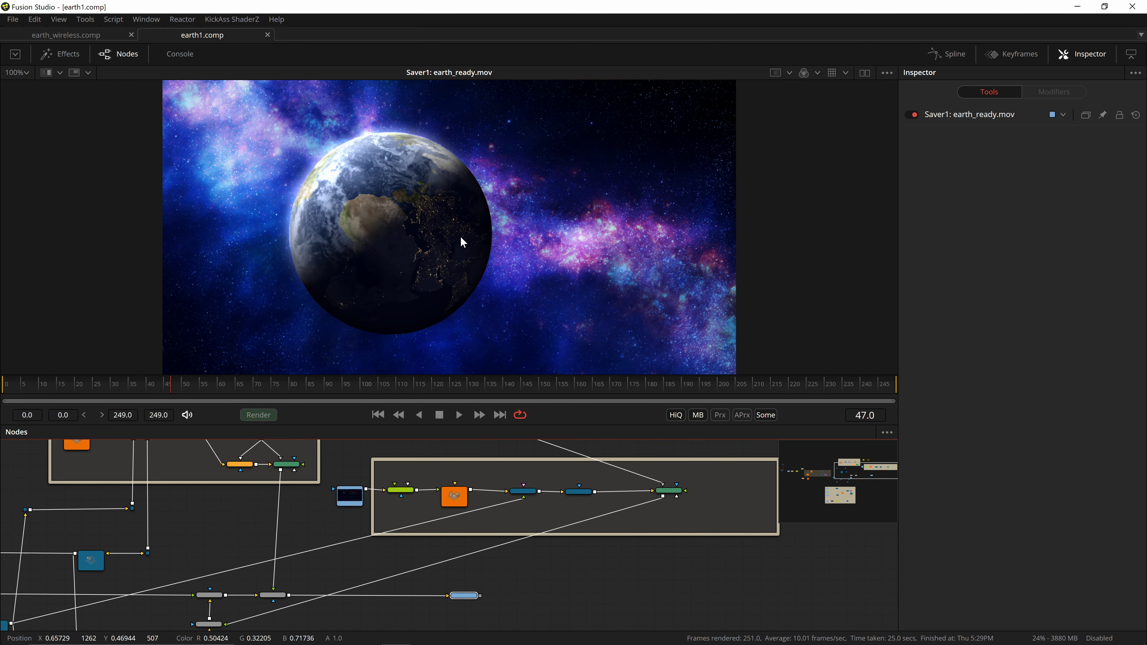
# - Pan around the graph and select SpotLight1, then Camera3D1, to inspect their settings
pyautogui.moveTo(860, 478)
pyautogui.mouseDown()
pyautogui.moveTo(849, 470)
pyautogui.moveTo(872, 470)
pyautogui.moveTo(836, 482)
pyautogui.mouseUp()
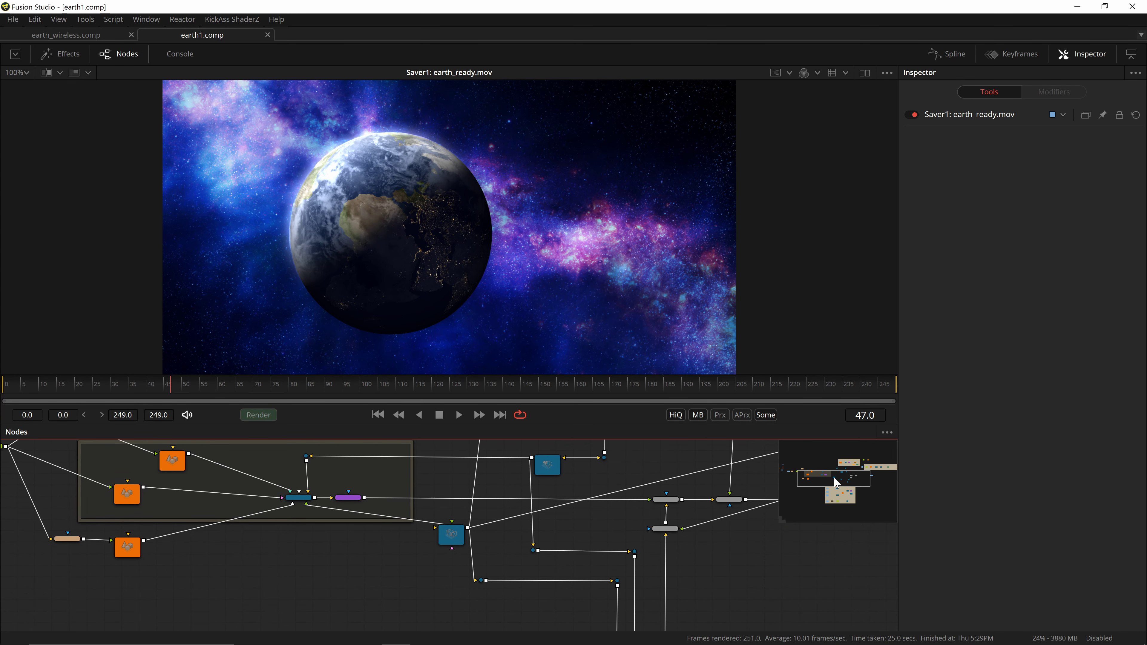
pyautogui.moveTo(835, 482); pyautogui.dragTo(840, 475)
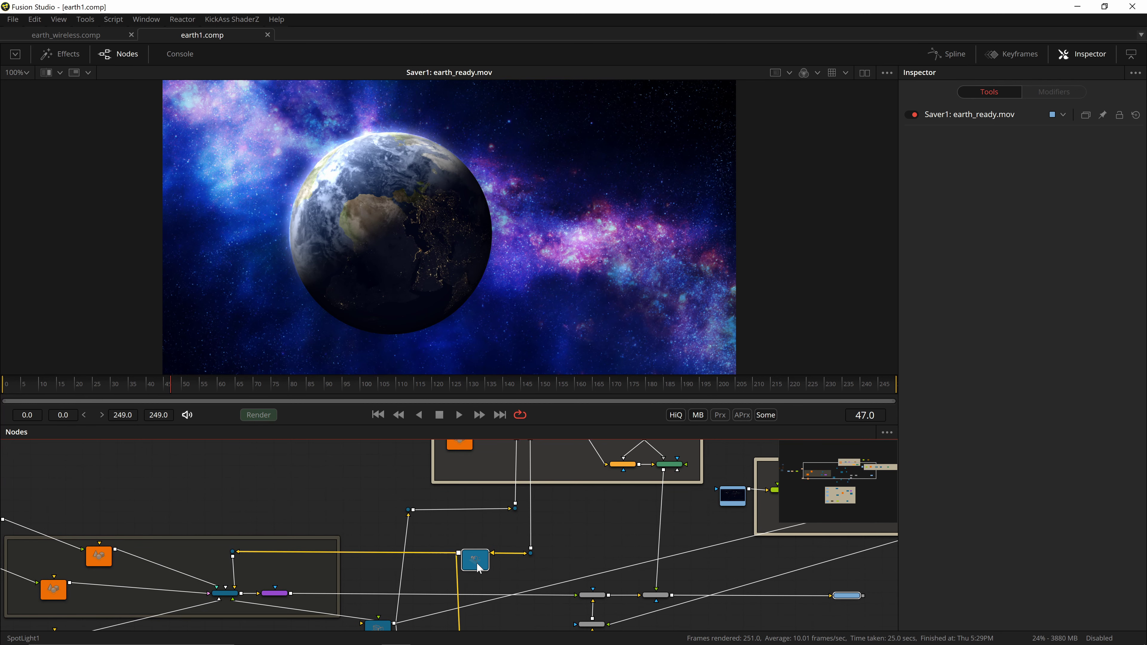
pyautogui.click(477, 563)
pyautogui.click(822, 477)
pyautogui.moveTo(822, 476); pyautogui.dragTo(821, 482)
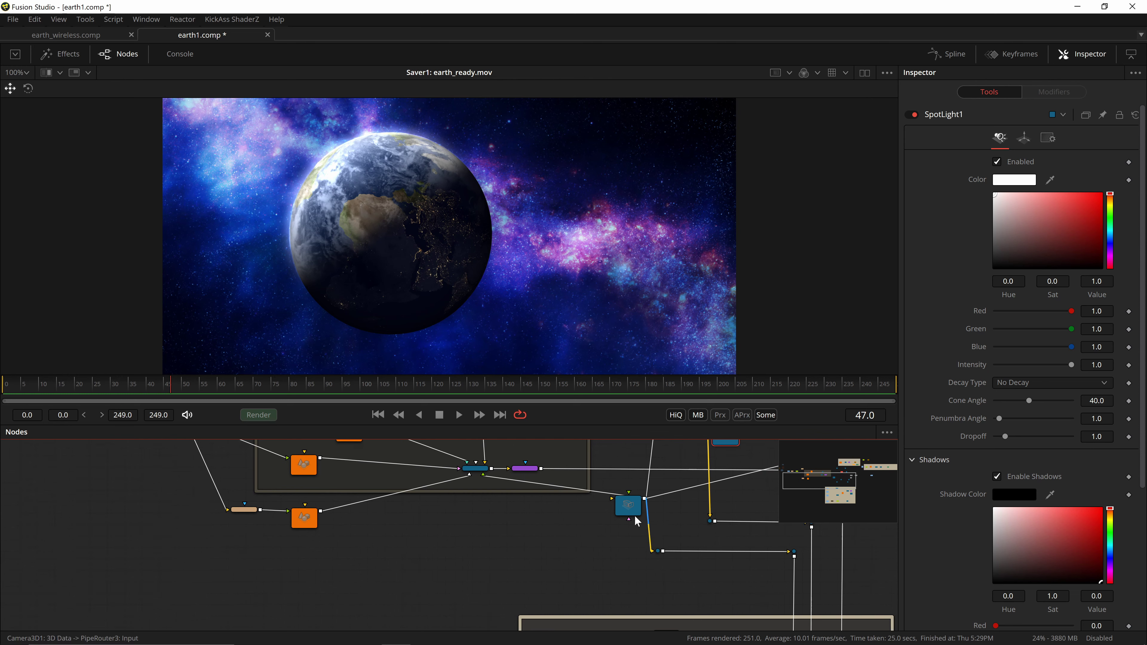
pyautogui.click(624, 519)
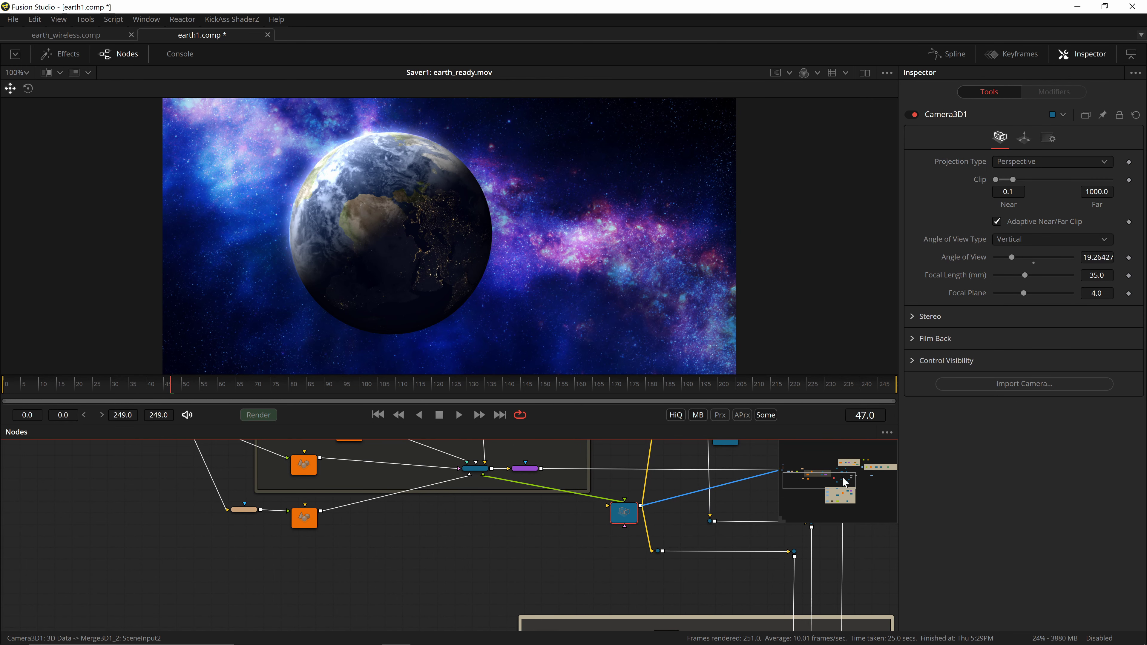
# - Follow Camera3D1's long link across the graph, reselect SpotLight1, and list the Reactor commands
pyautogui.moveTo(835, 486); pyautogui.dragTo(848, 483)
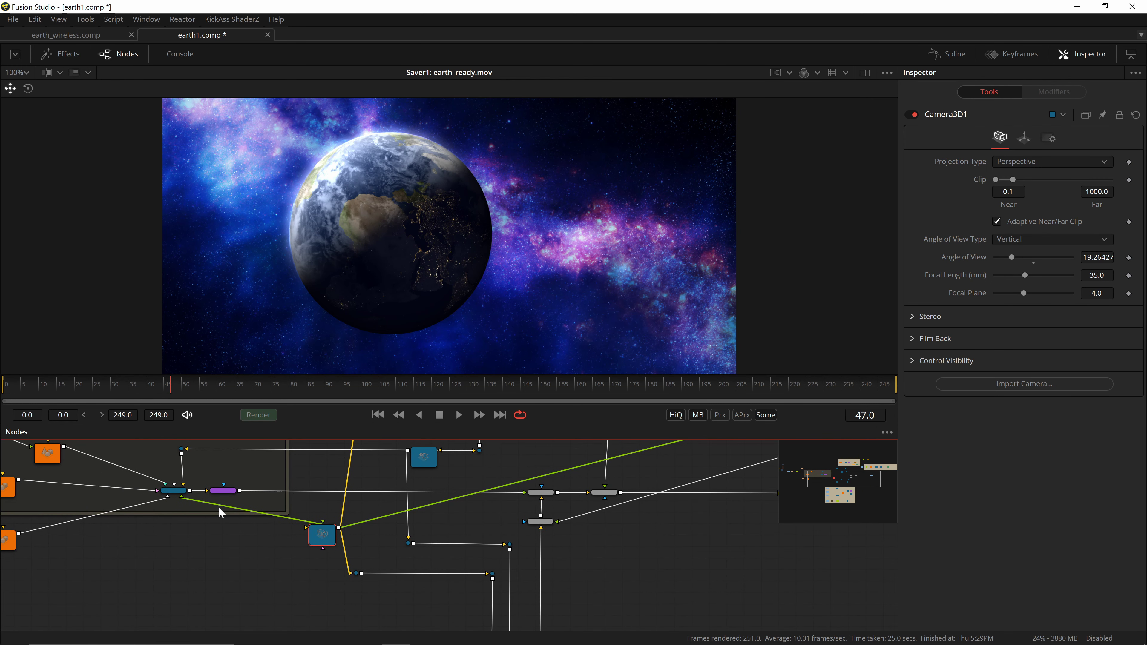
pyautogui.moveTo(828, 487)
pyautogui.mouseDown()
pyautogui.moveTo(854, 478)
pyautogui.moveTo(838, 477)
pyautogui.mouseUp()
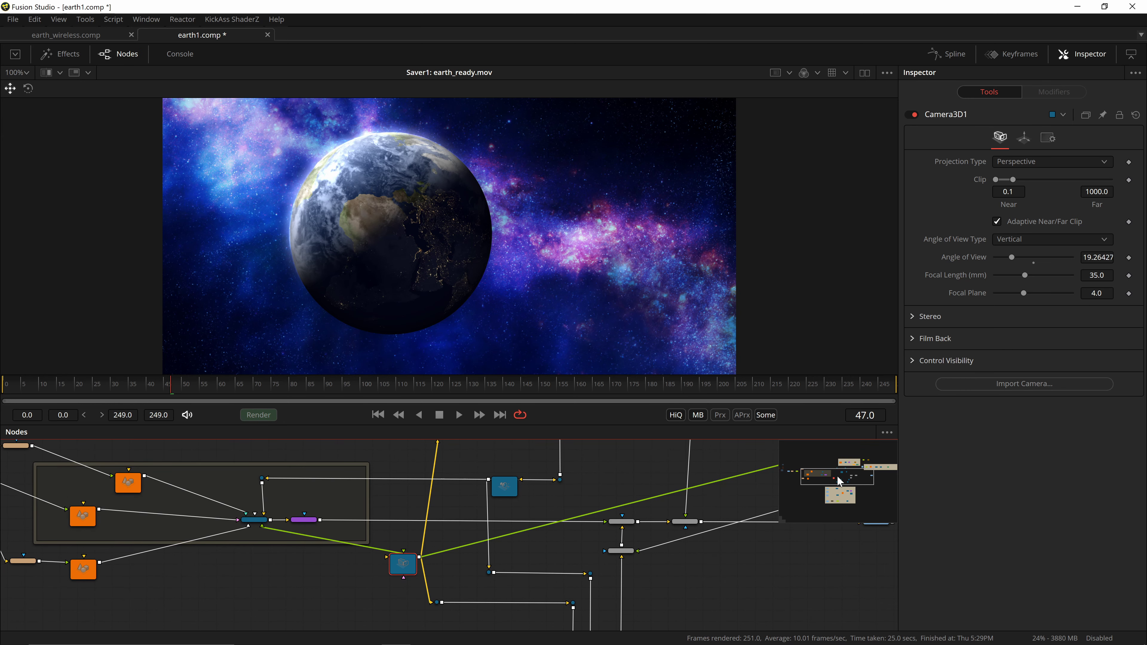
pyautogui.moveTo(838, 481)
pyautogui.mouseDown()
pyautogui.moveTo(860, 472)
pyautogui.moveTo(833, 480)
pyautogui.mouseUp()
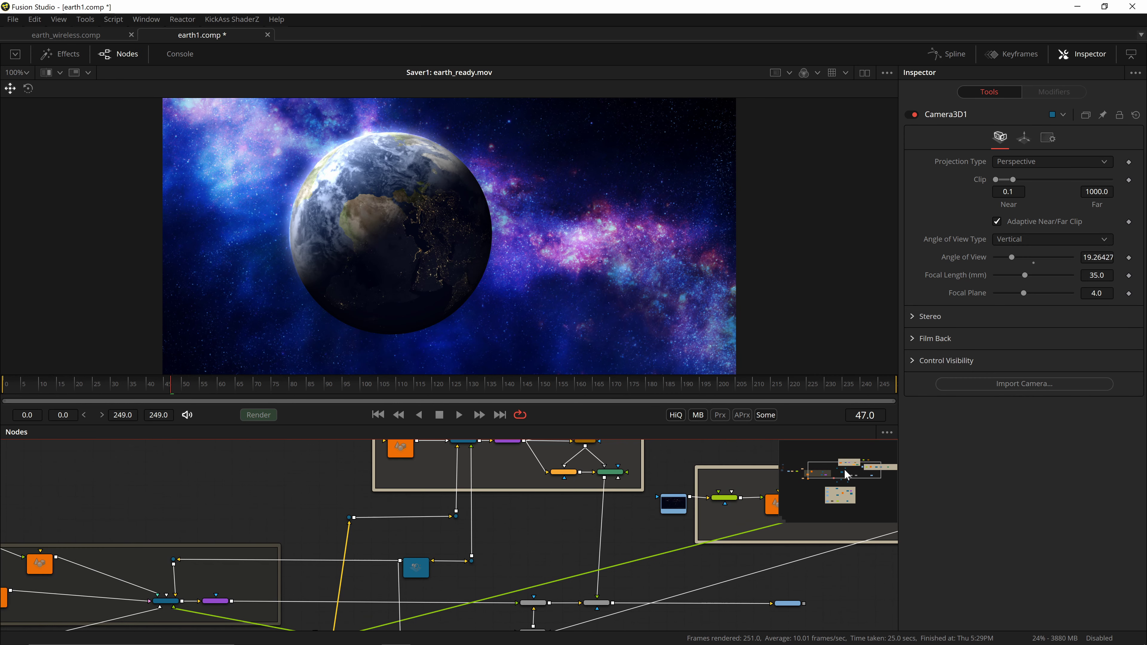
pyautogui.click(572, 492)
pyautogui.click(182, 19)
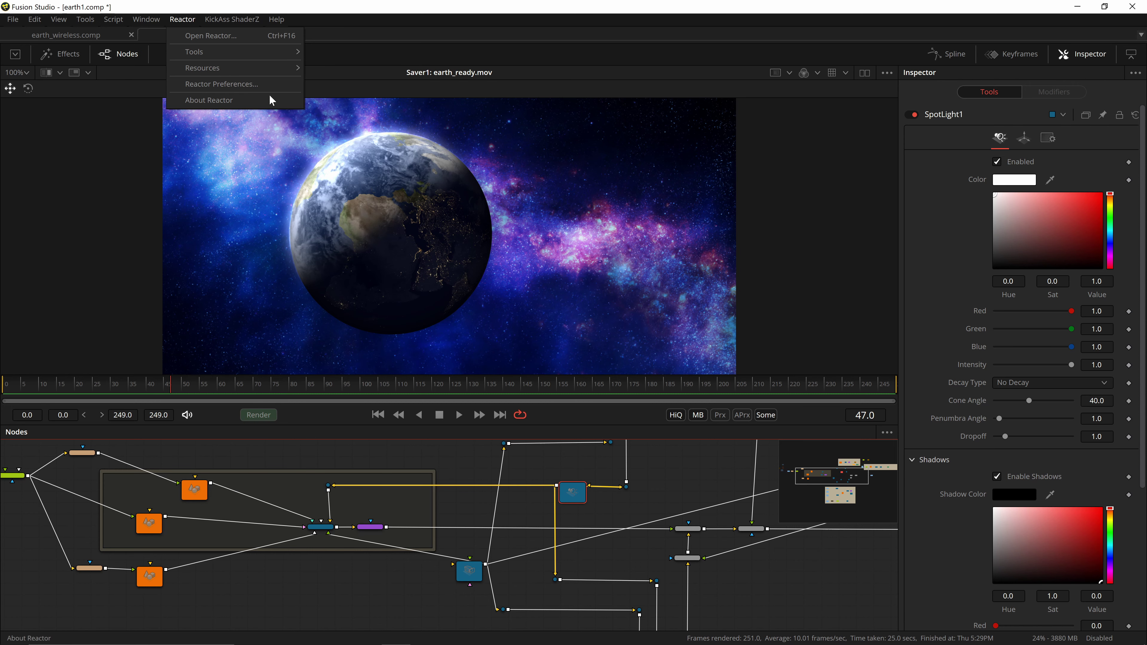
# - Open Reactor, confirm WirelessAnything 1.50 is installed, sort results by date, then close it
pyautogui.click(258, 35)
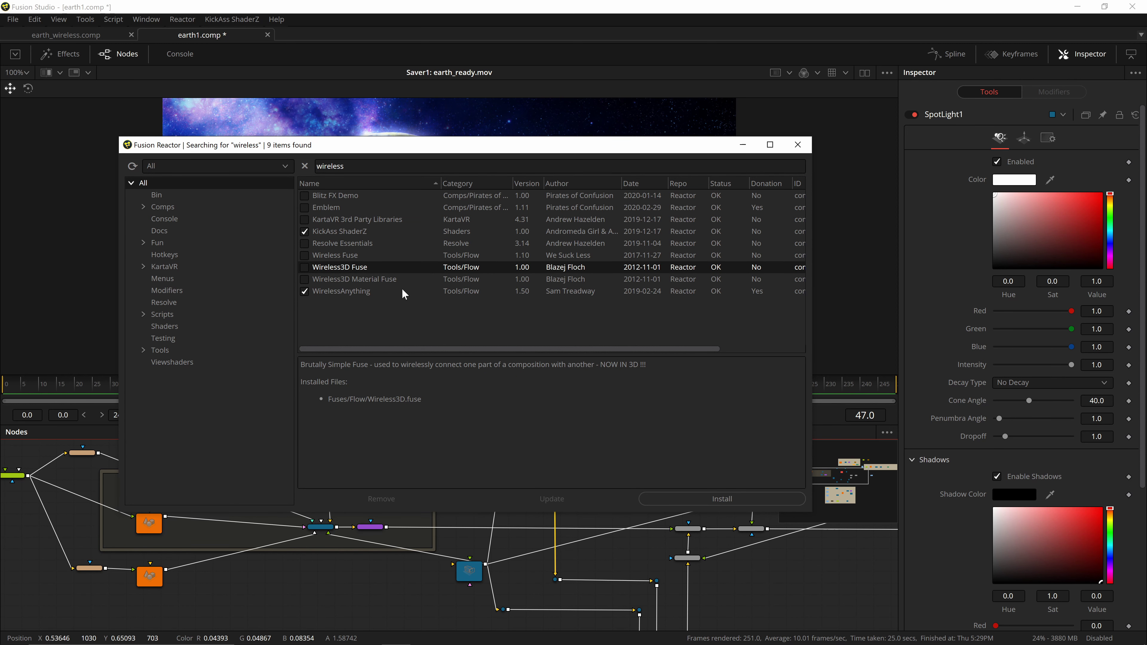
pyautogui.click(354, 292)
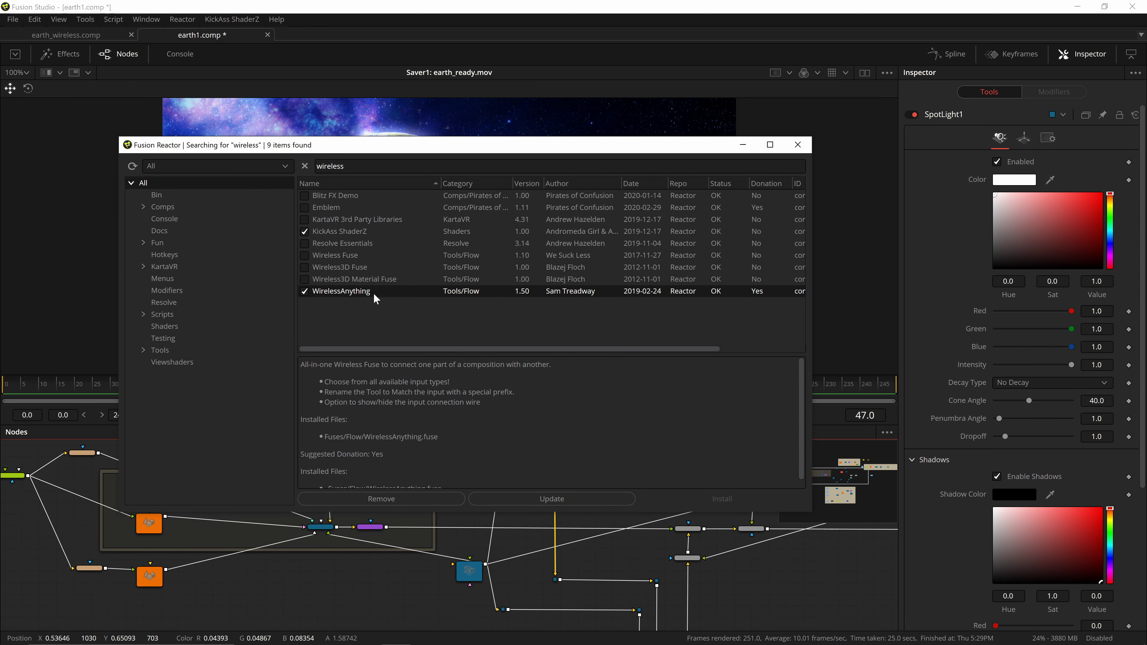
pyautogui.click(650, 188)
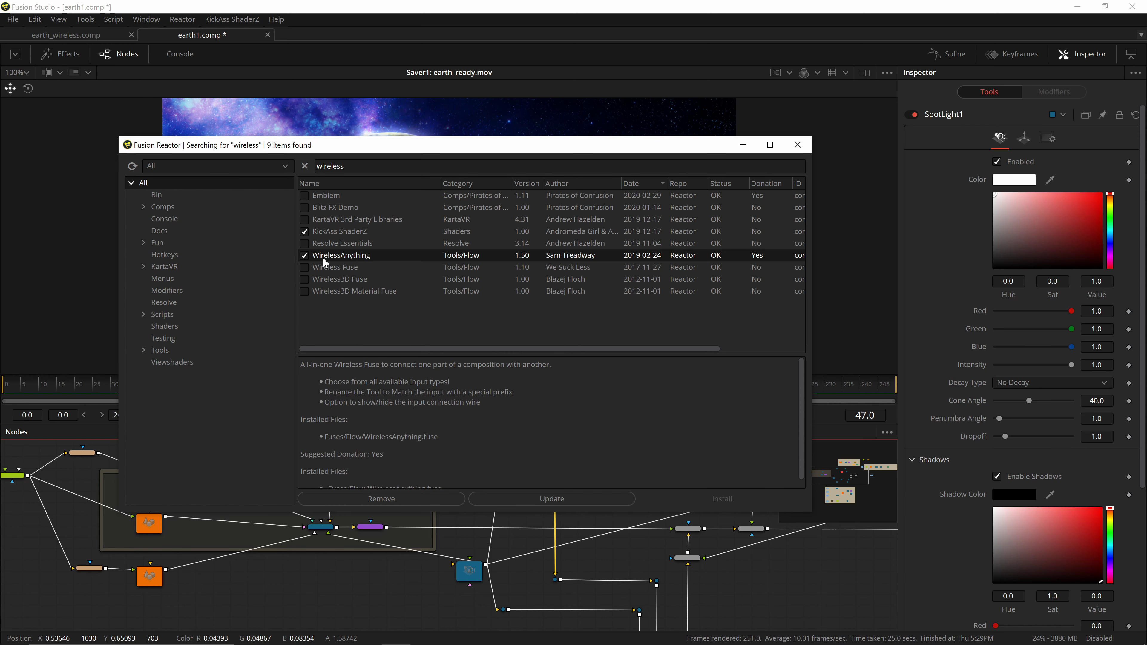
pyautogui.click(798, 144)
pyautogui.moveTo(873, 486)
pyautogui.mouseDown()
pyautogui.moveTo(832, 480)
pyautogui.moveTo(844, 486)
pyautogui.mouseUp()
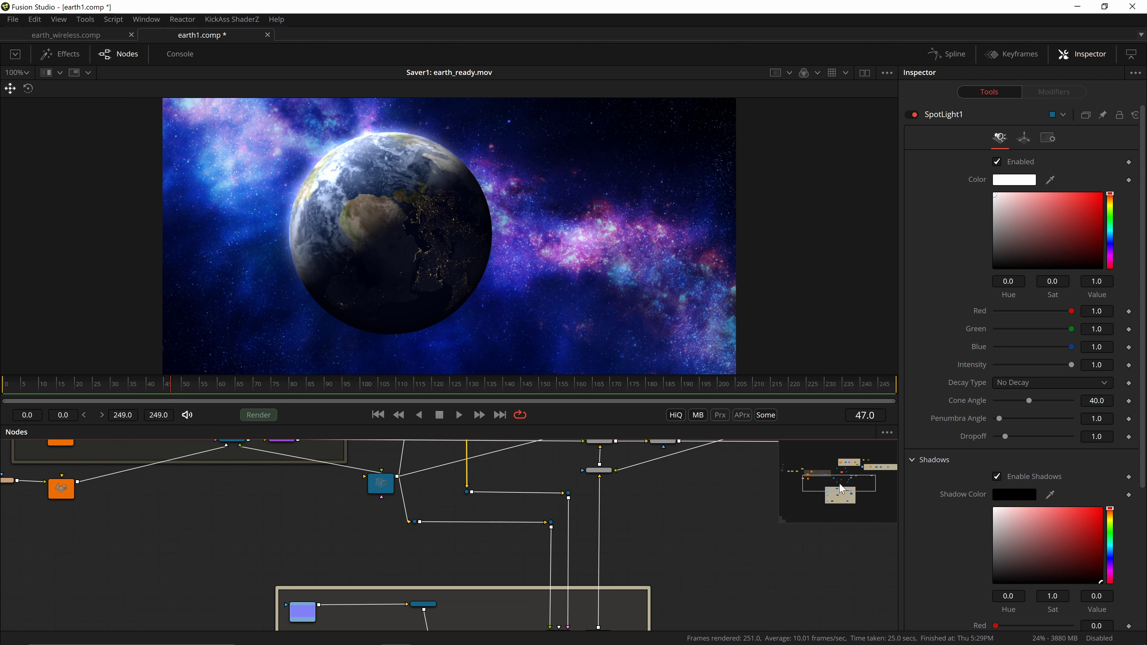
# - Add a Wireless Anything node via a 'wire' tool search, nudge it, and open its Data Type list
pyautogui.click(253, 575)
pyautogui.hotkey('shift', 'space')
pyautogui.write('wire')
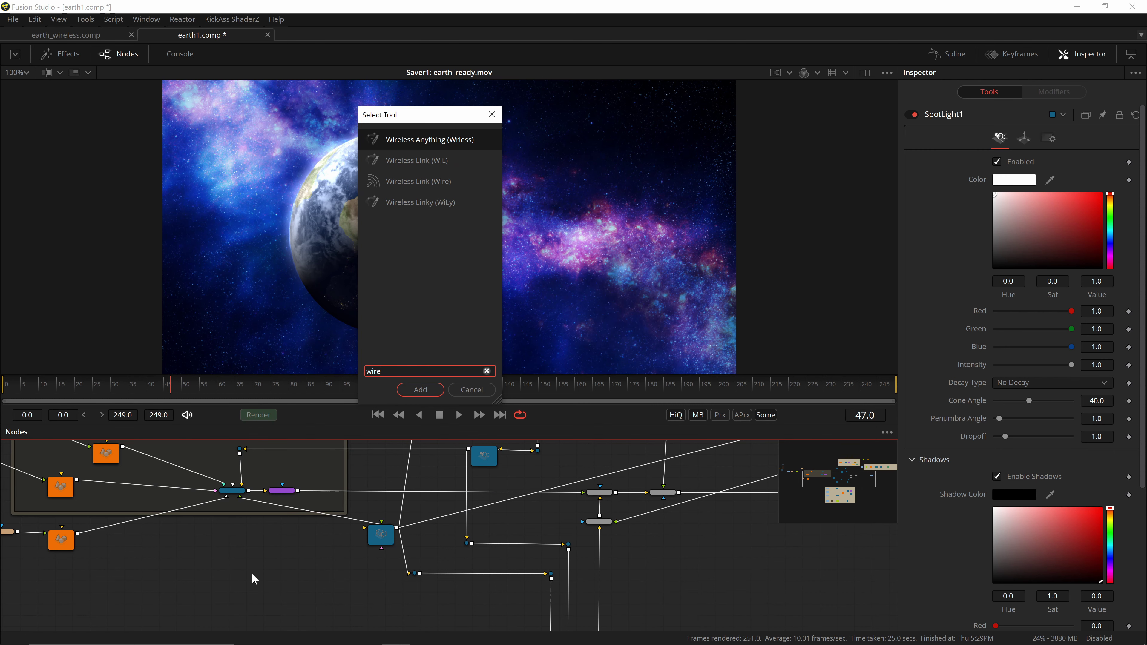
pyautogui.press('Return')
pyautogui.moveTo(247, 580); pyautogui.dragTo(269, 559)
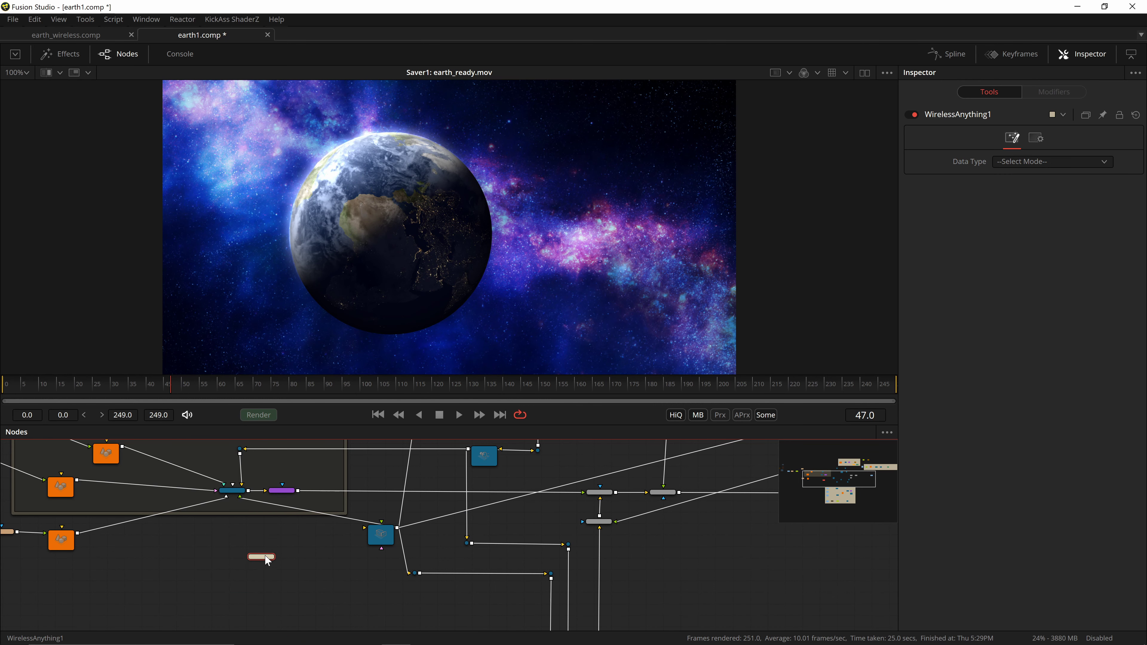
pyautogui.click(1031, 165)
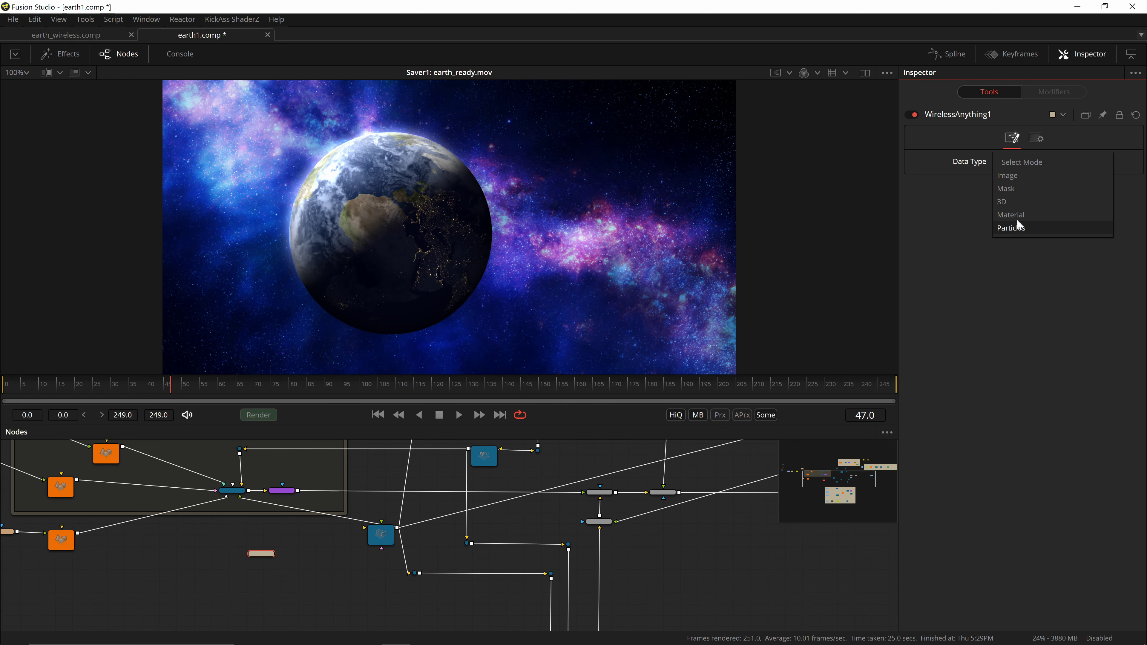
# - Set WirelessAnything1's Data Type to 3D and drag Camera3D1 into its Inspector input as the source
pyautogui.click(1014, 201)
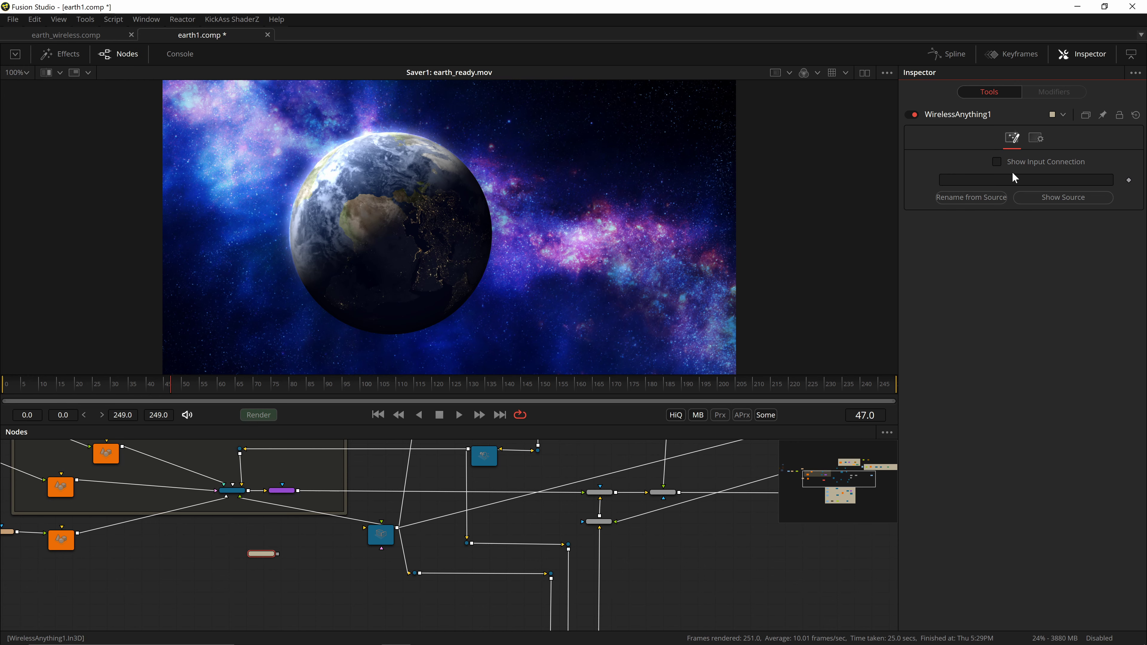
pyautogui.moveTo(381, 546); pyautogui.dragTo(378, 555)
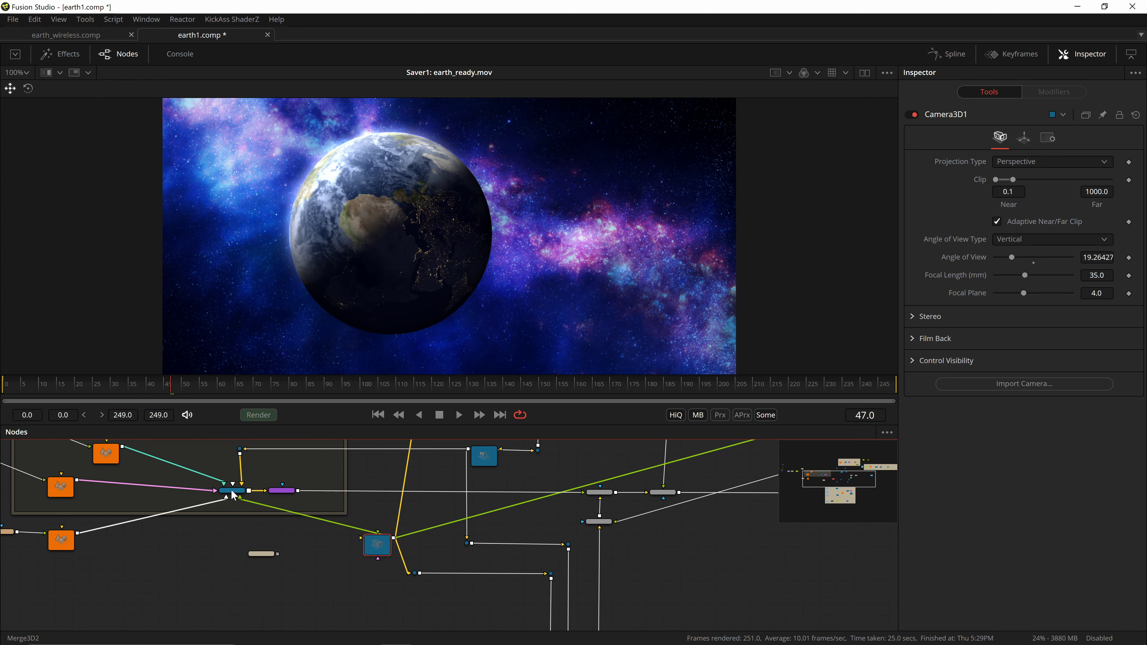
pyautogui.moveTo(232, 494); pyautogui.dragTo(230, 493)
pyautogui.scroll(5, 678, 499)
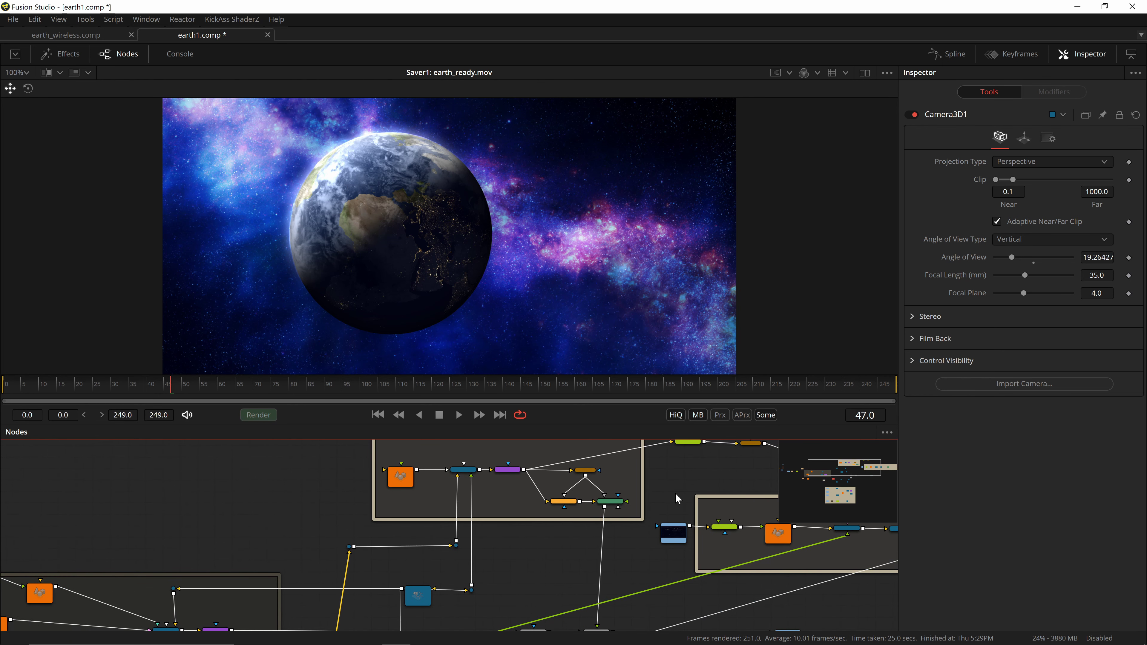
pyautogui.moveTo(844, 477); pyautogui.dragTo(833, 488)
pyautogui.click(339, 583)
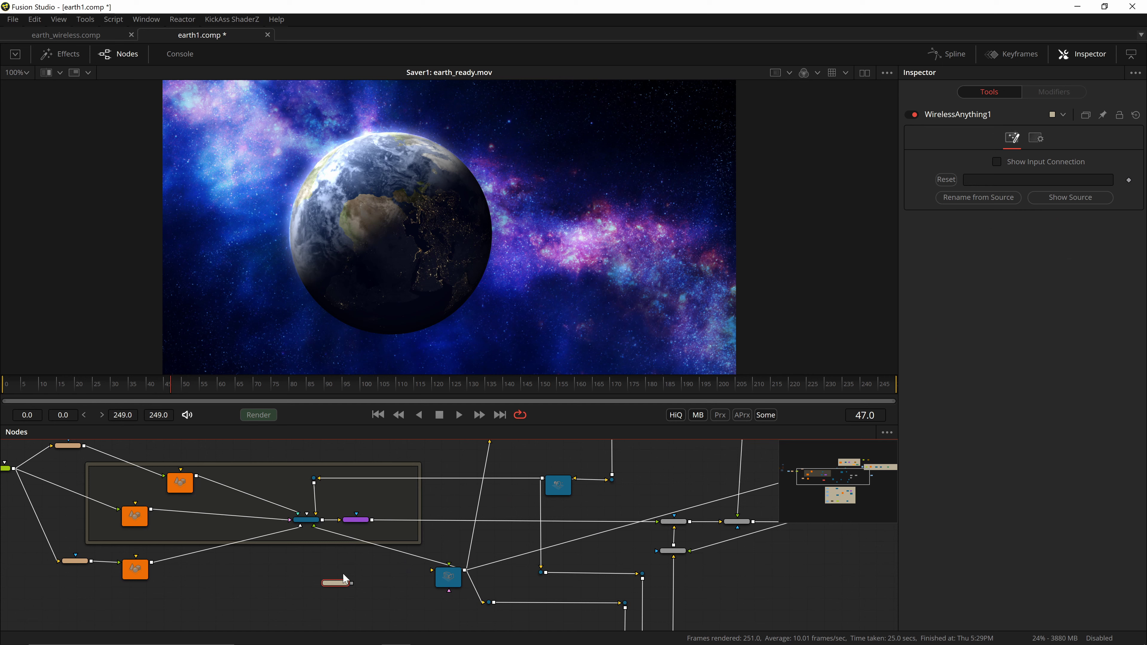
pyautogui.moveTo(338, 583); pyautogui.dragTo(342, 579)
pyautogui.click(449, 577)
pyautogui.moveTo(448, 577); pyautogui.dragTo(589, 464)
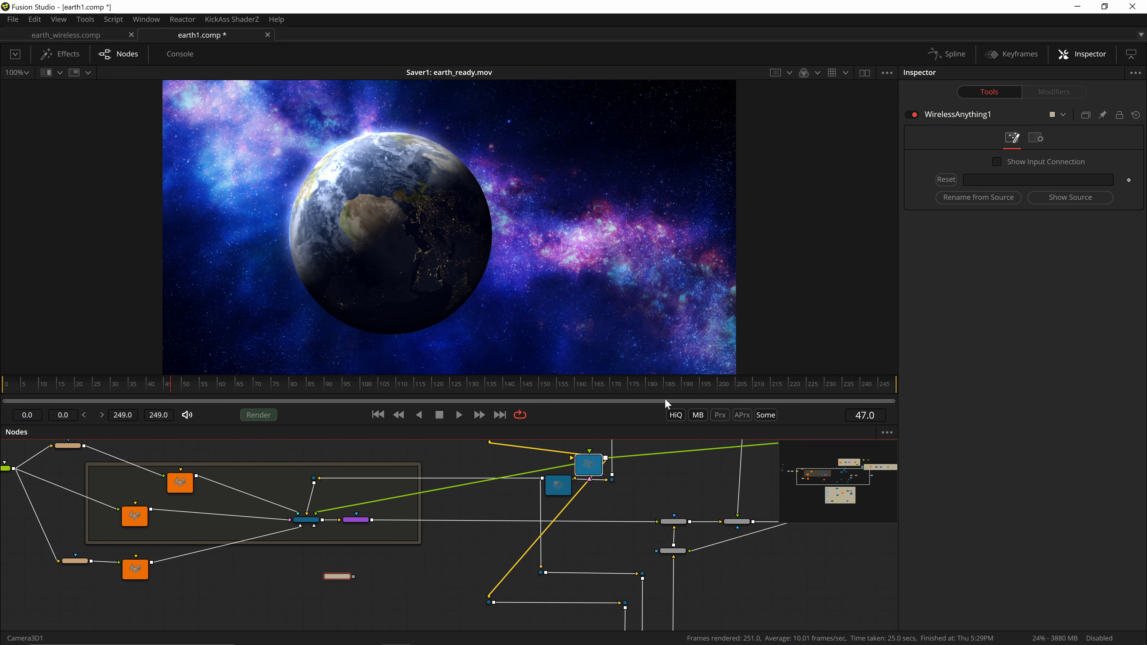
pyautogui.moveTo(666, 404); pyautogui.dragTo(991, 180)
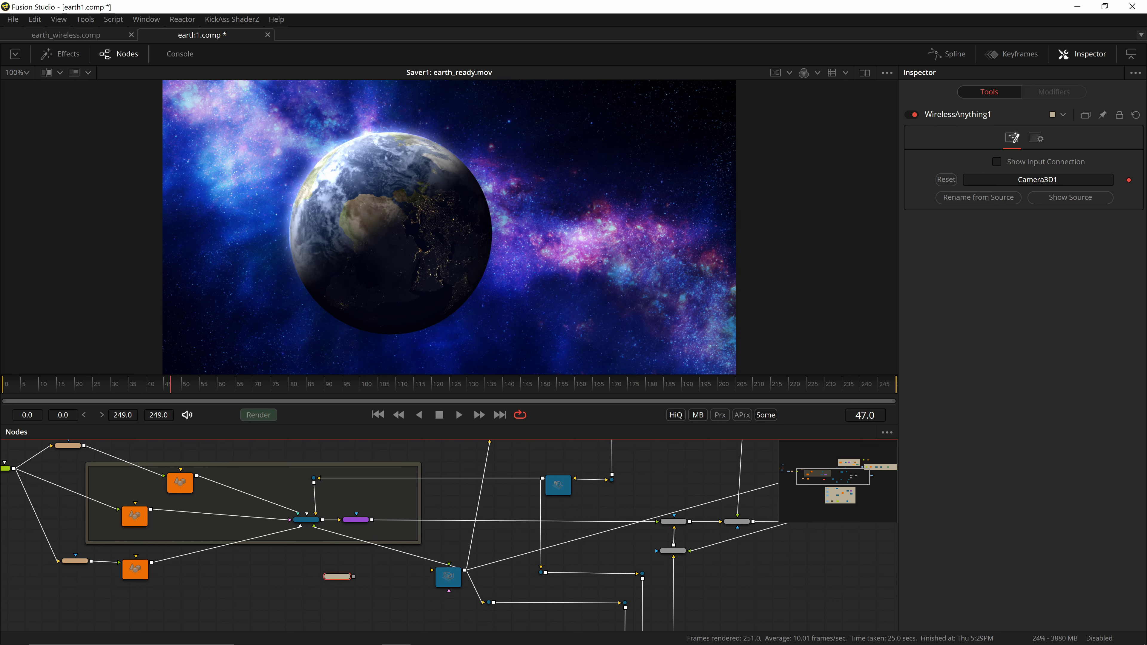
# - Rename the wireless node to w3D_Camera3D1, place it below Merge3D2 to feed it, then pan toward Merge3D1_1
pyautogui.click(986, 200)
pyautogui.scroll(3, 483, 519)
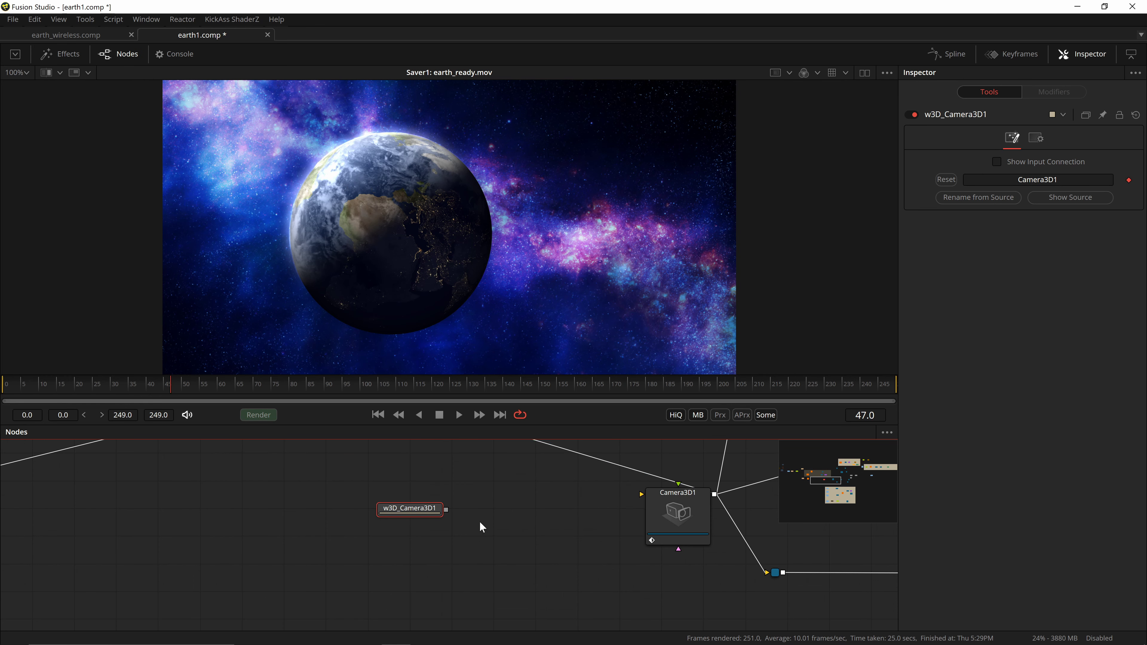
pyautogui.moveTo(418, 508); pyautogui.dragTo(436, 460)
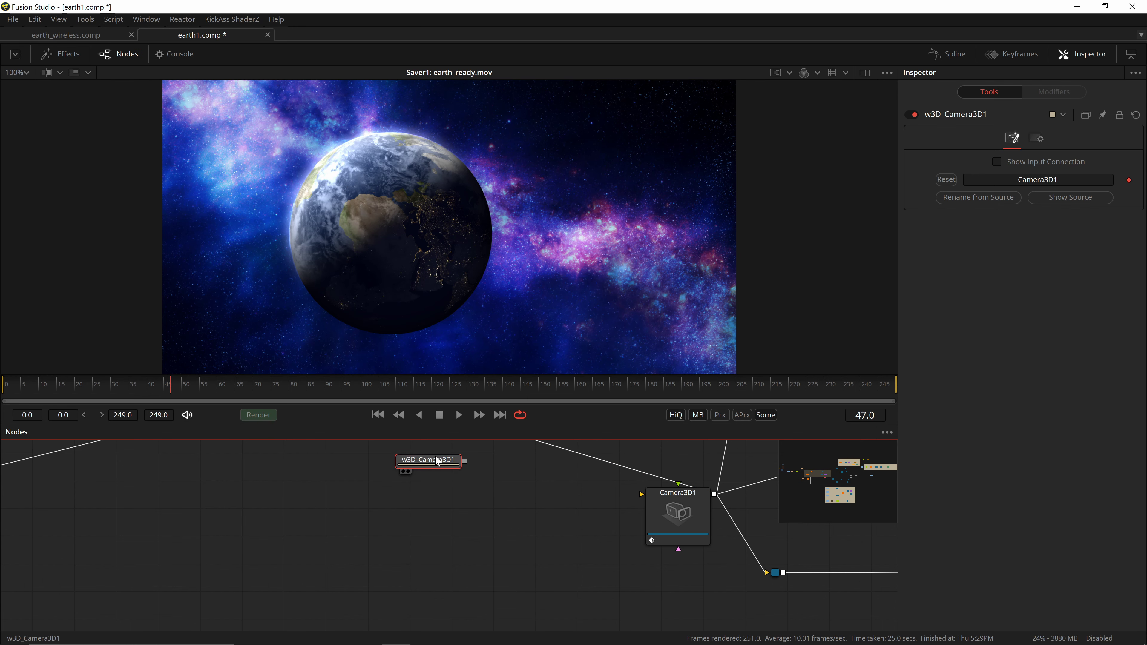
pyautogui.click(835, 480)
pyautogui.moveTo(836, 482); pyautogui.dragTo(804, 486)
pyautogui.moveTo(370, 515)
pyautogui.mouseDown()
pyautogui.moveTo(464, 578)
pyautogui.moveTo(411, 543)
pyautogui.moveTo(459, 525)
pyautogui.moveTo(474, 552)
pyautogui.mouseUp()
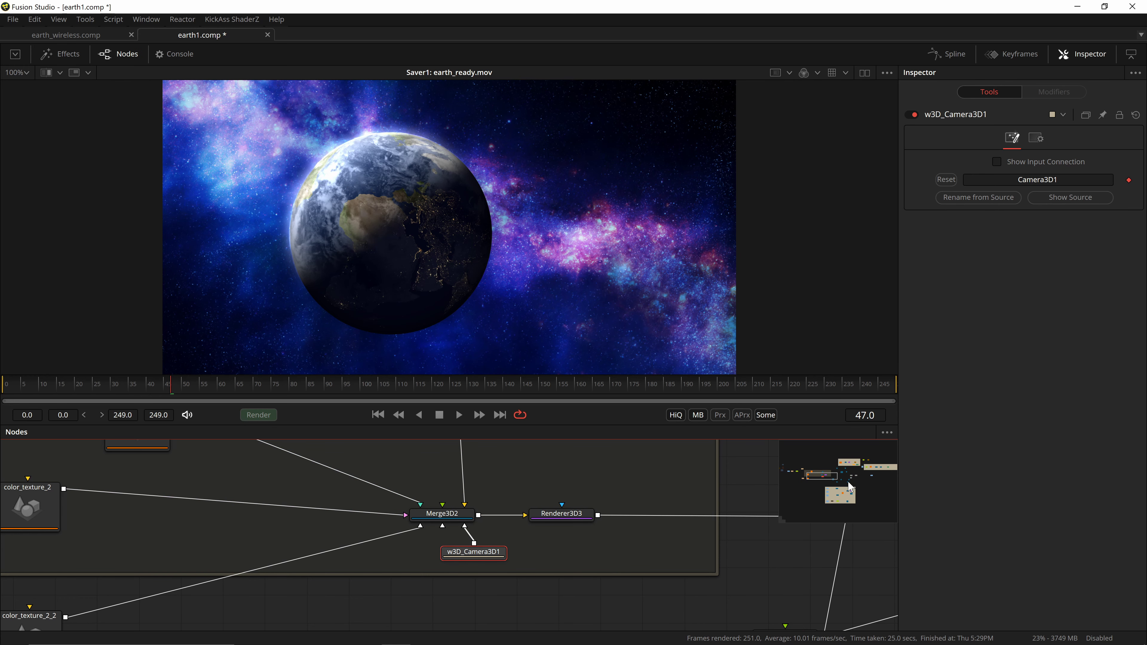
pyautogui.moveTo(850, 487); pyautogui.dragTo(832, 481)
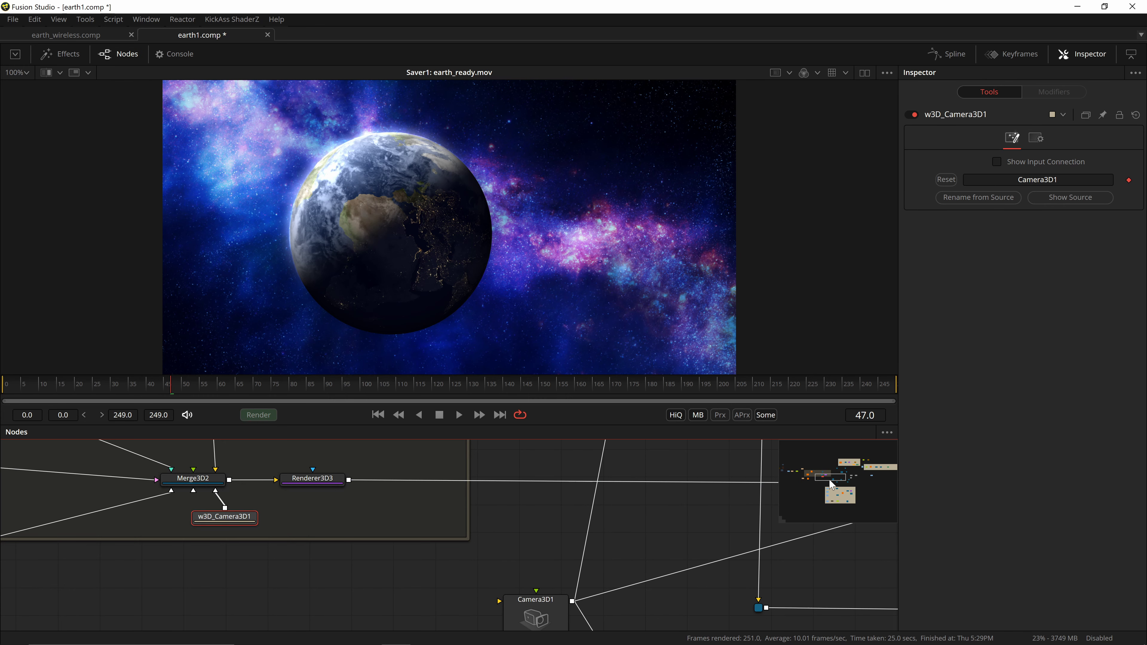
pyautogui.moveTo(832, 485); pyautogui.dragTo(845, 472)
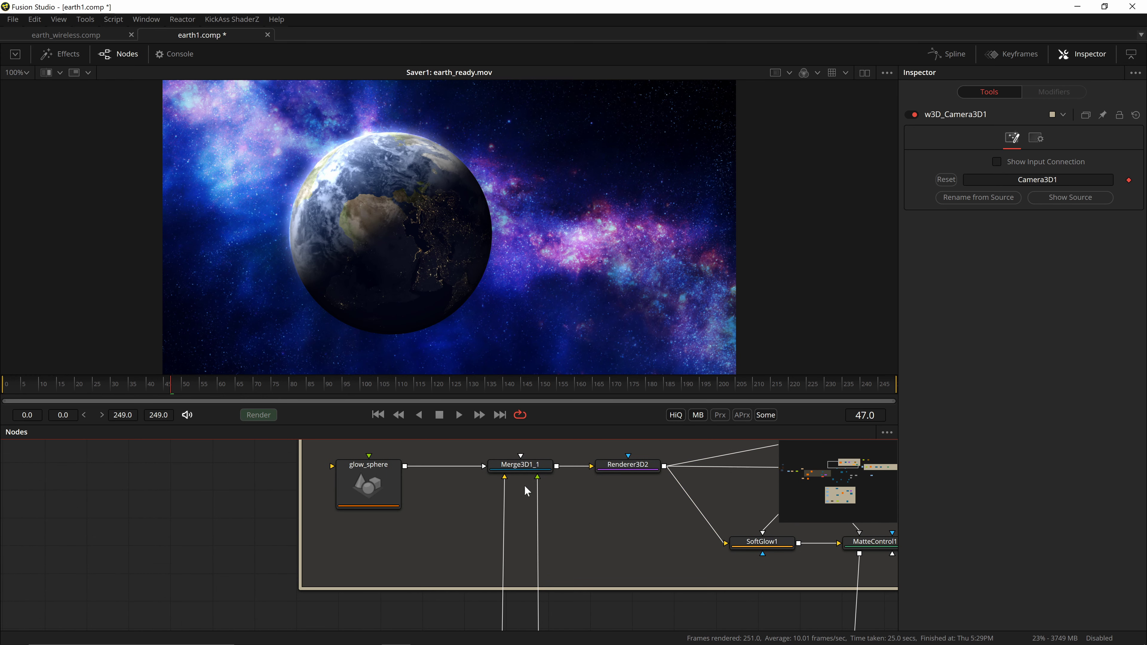
# - Paste a second wireless node, source it from Camera3D1, and rename it w3D_Camera3D11
pyautogui.hotkey('ctrl', 'v')
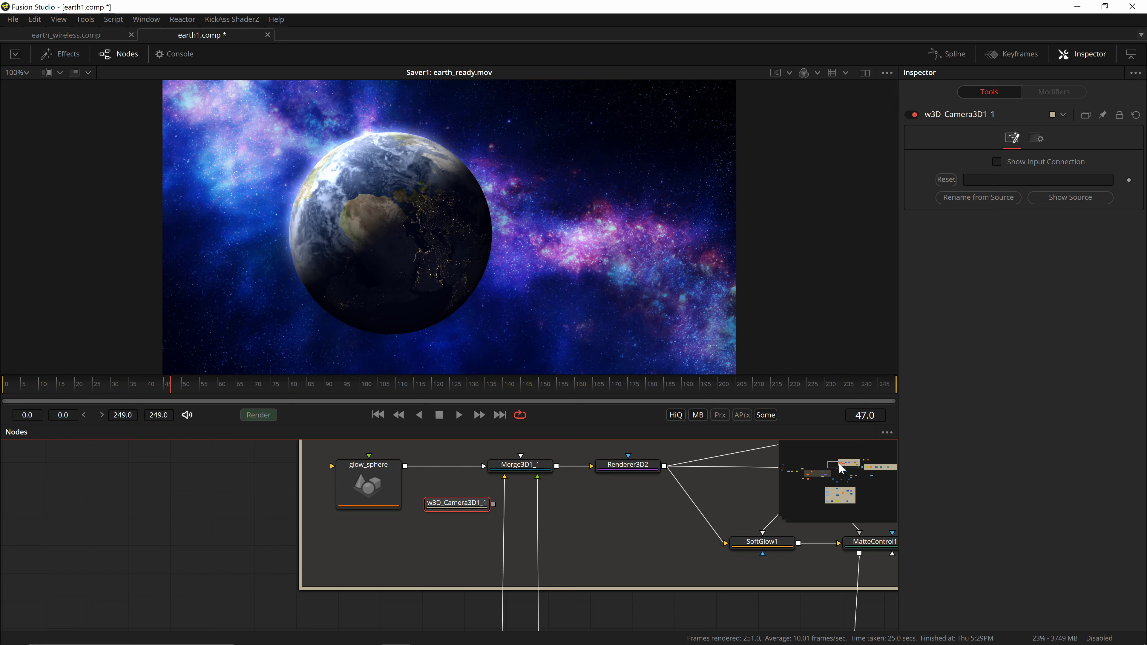
pyautogui.moveTo(843, 470); pyautogui.dragTo(834, 486)
pyautogui.click(477, 501)
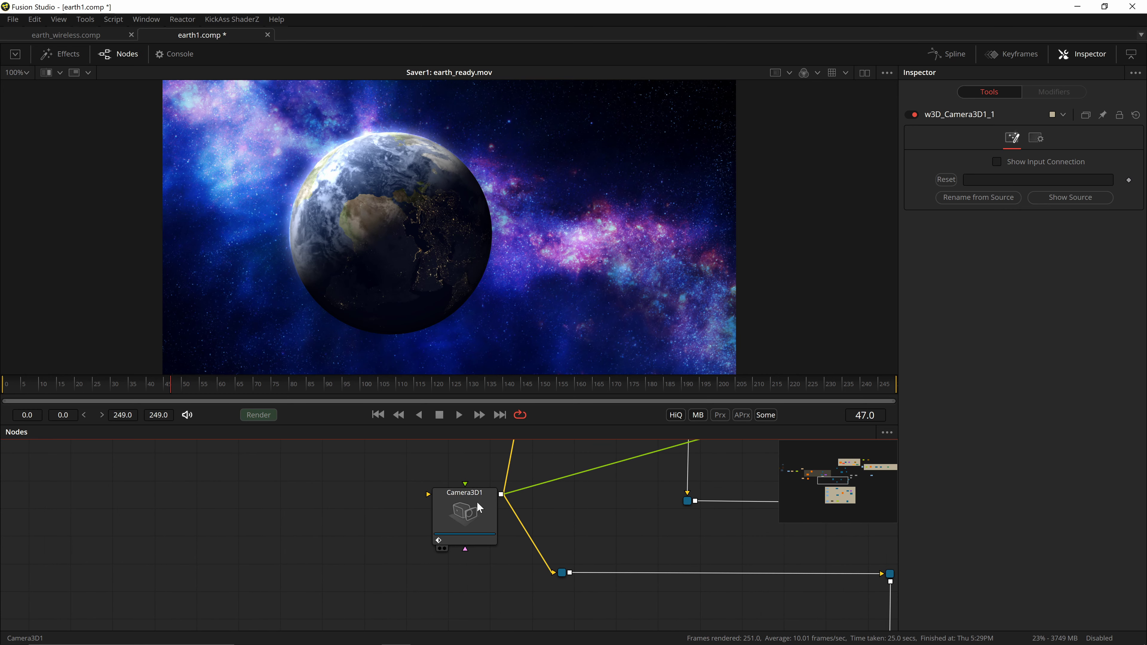
pyautogui.click(1004, 180)
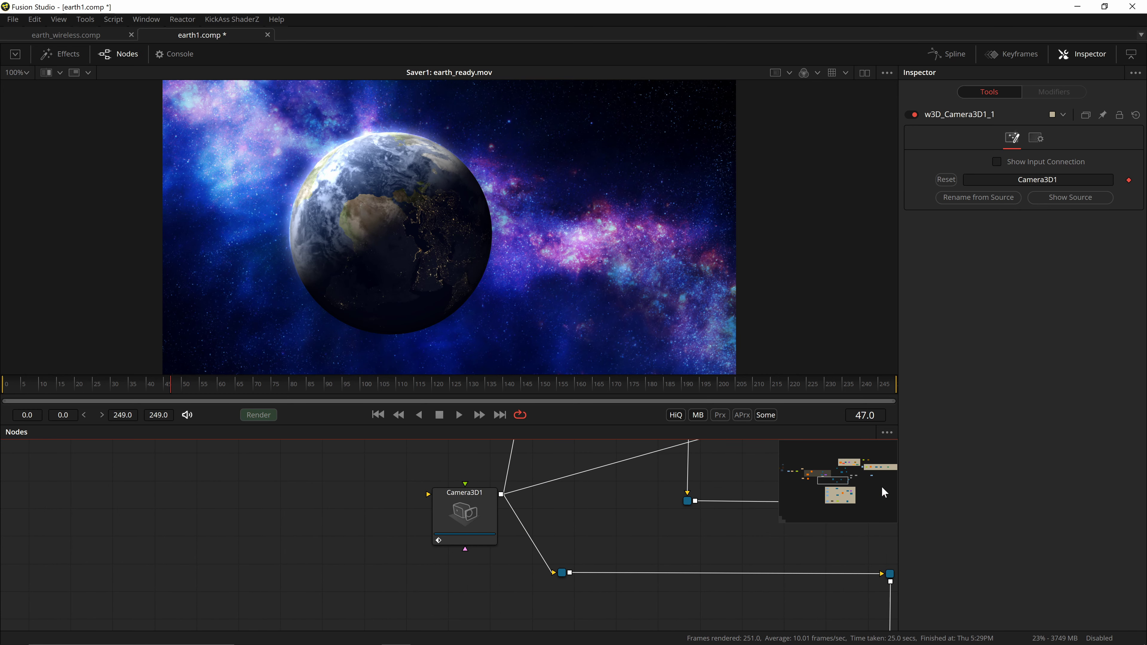
pyautogui.click(969, 202)
# - Connect w3D_Camera3D11 into Merge3D1_1 and discard the old long camera wire
pyautogui.moveTo(841, 483); pyautogui.dragTo(843, 469)
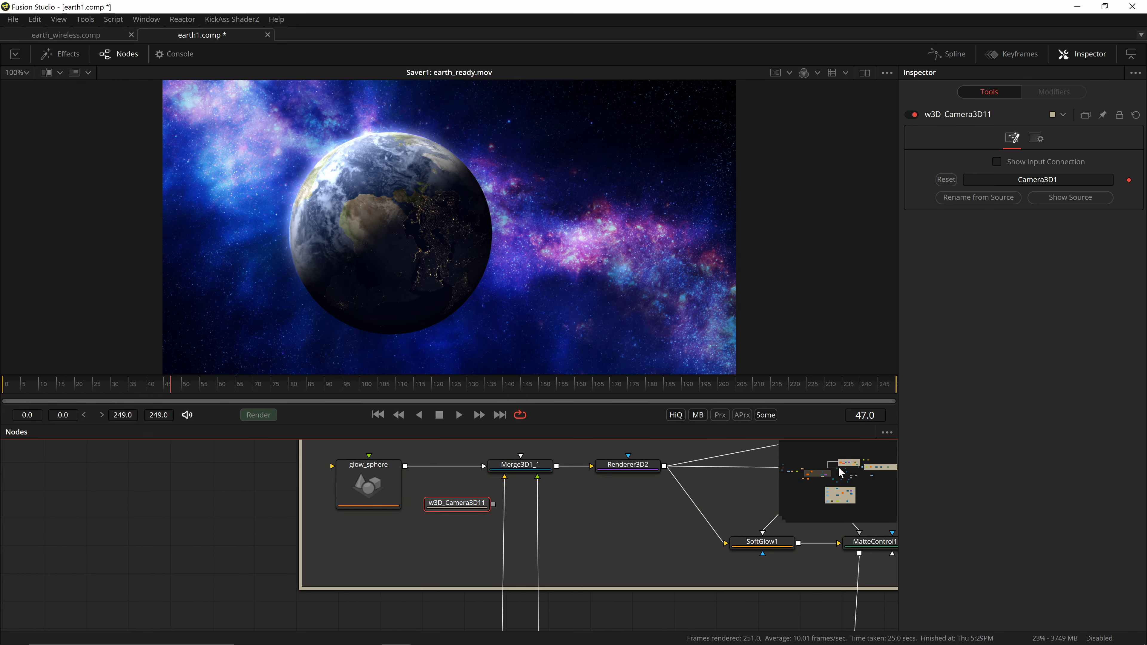
pyautogui.moveTo(494, 505)
pyautogui.mouseDown()
pyautogui.moveTo(519, 465)
pyautogui.moveTo(513, 513)
pyautogui.mouseUp()
pyautogui.moveTo(836, 471)
pyautogui.mouseDown()
pyautogui.moveTo(836, 485)
pyautogui.moveTo(840, 475)
pyautogui.mouseUp()
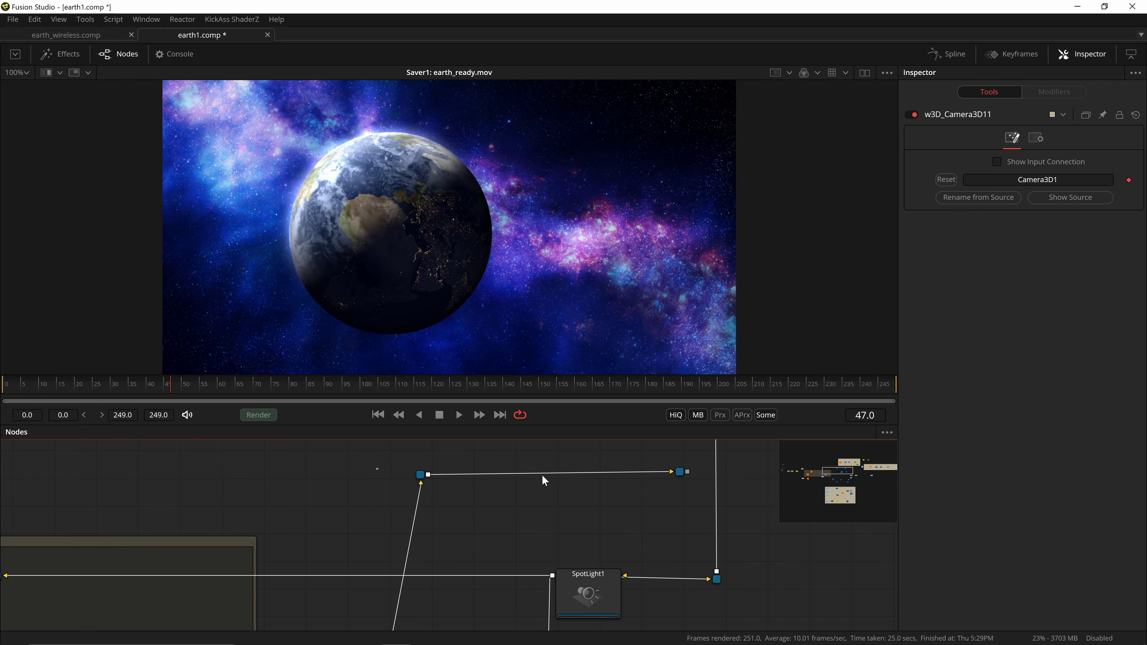
# - Drag Camera3D1 lower into an empty area of the graph and zoom out over the whole comp
pyautogui.click(680, 471)
pyautogui.moveTo(851, 485)
pyautogui.mouseDown()
pyautogui.moveTo(836, 485)
pyautogui.moveTo(850, 496)
pyautogui.mouseUp()
pyautogui.moveTo(527, 483)
pyautogui.mouseDown()
pyautogui.moveTo(492, 543)
pyautogui.moveTo(524, 520)
pyautogui.moveTo(513, 531)
pyautogui.mouseUp()
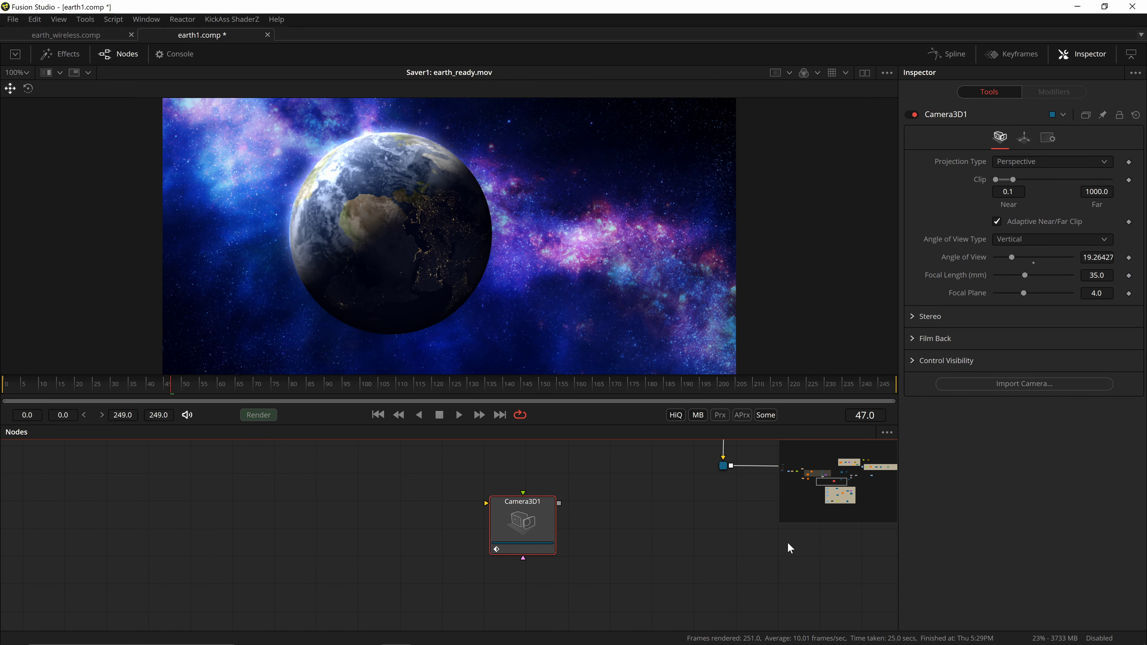
pyautogui.scroll(-2, 788, 543)
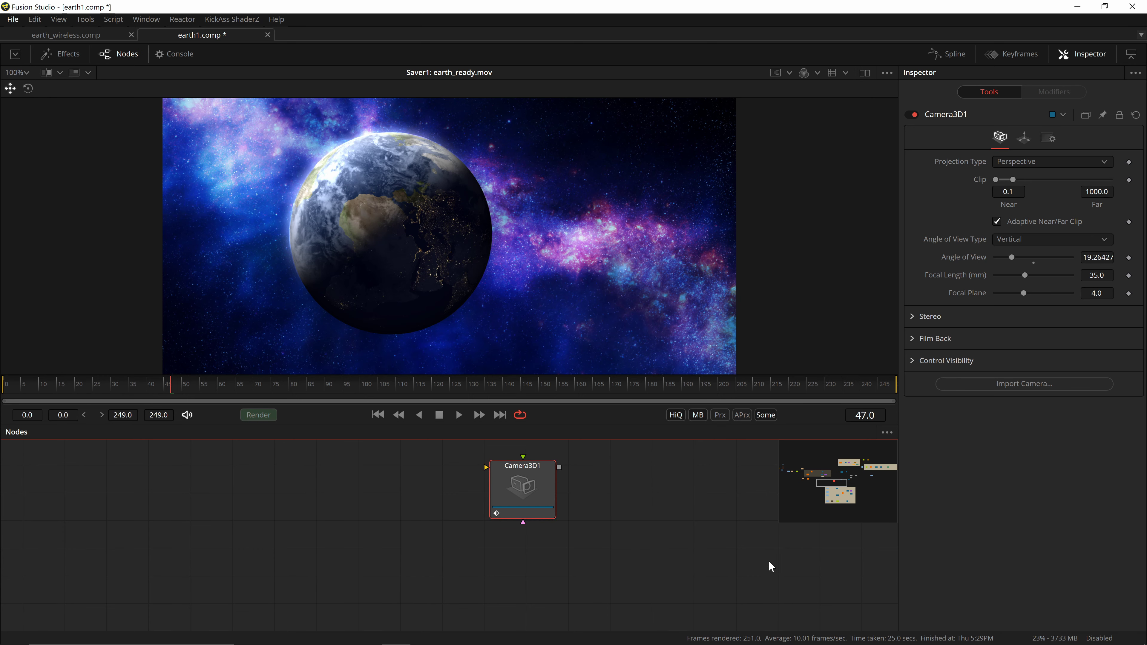
pyautogui.scroll(-1, 697, 579)
pyautogui.scroll(-4, 697, 579)
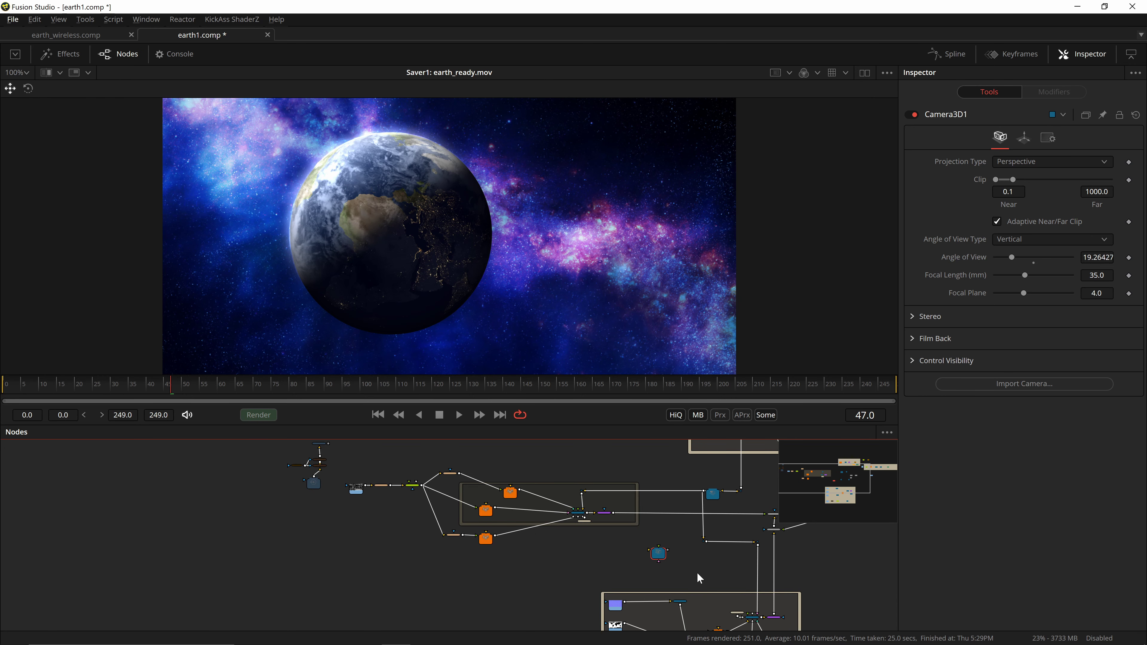
pyautogui.hotkey('ctrl', 'Tab')
# - In earth_wireless.comp, view Renderer3D1, then Renderer3D3's transparent greyscale earth, in the viewer
pyautogui.moveTo(845, 448)
pyautogui.mouseDown()
pyautogui.moveTo(842, 432)
pyautogui.moveTo(825, 433)
pyautogui.mouseUp()
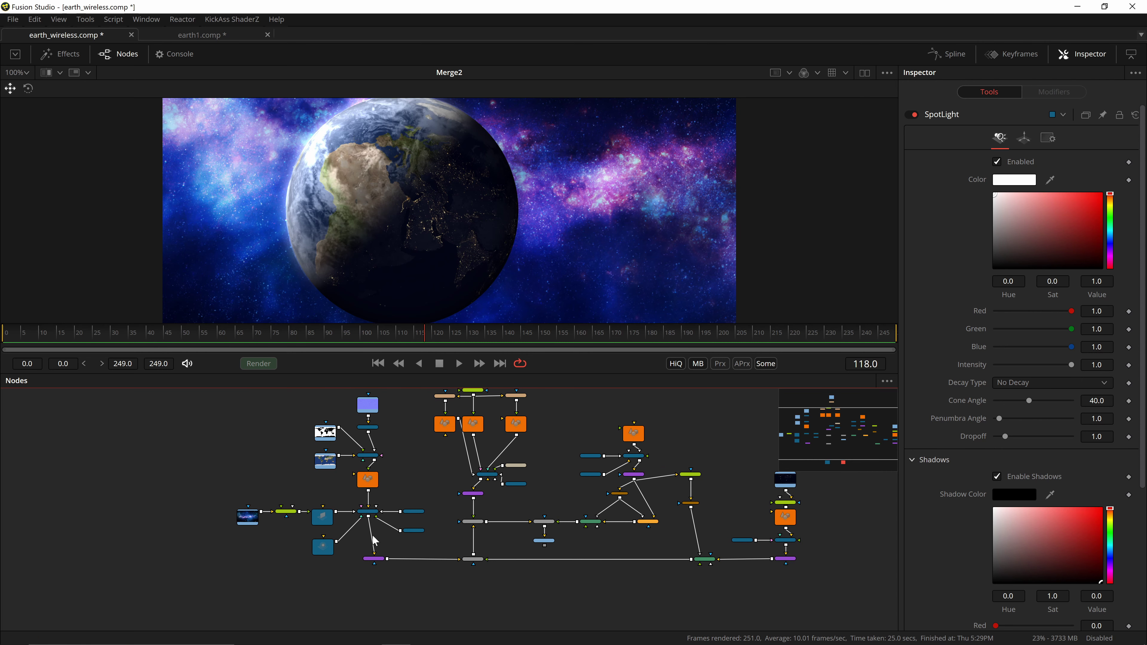
pyautogui.click(369, 563)
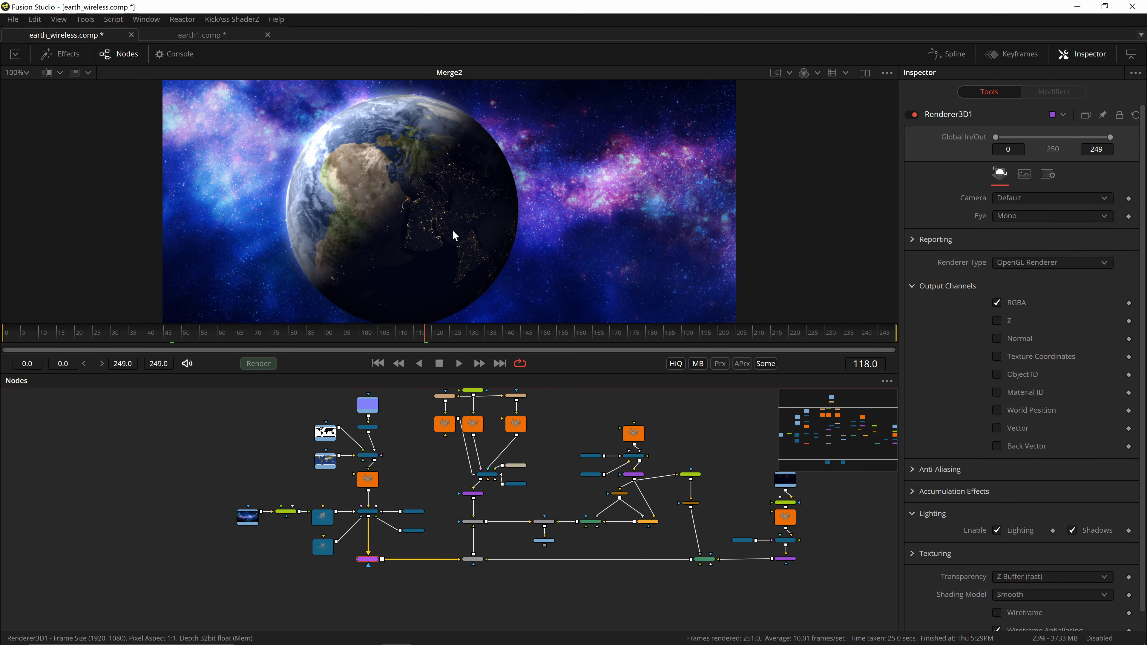
pyautogui.moveTo(369, 564); pyautogui.dragTo(459, 224)
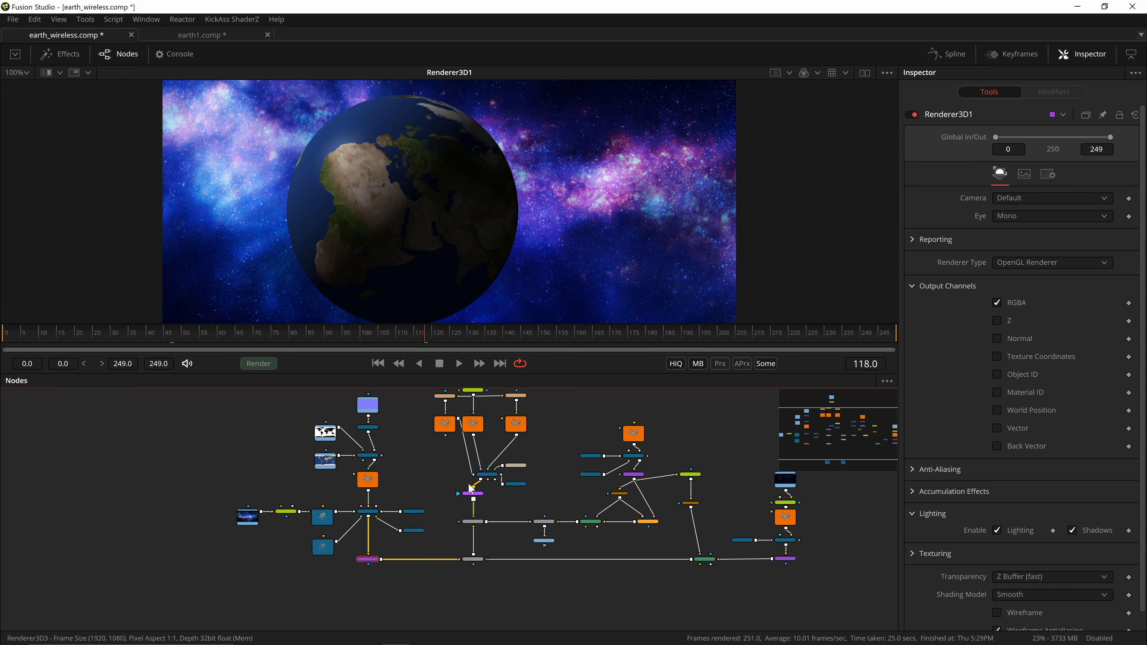
pyautogui.moveTo(471, 495); pyautogui.dragTo(501, 218)
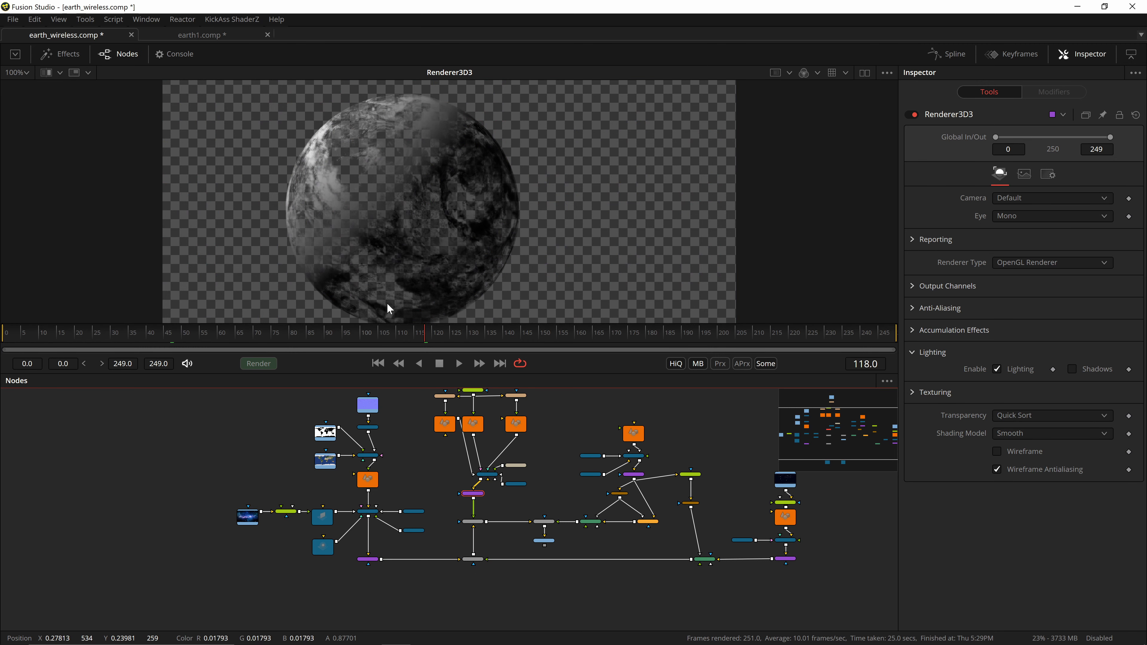
# - Show Renderer3D2 and then MatteControl1's matte in the viewer
pyautogui.click(640, 475)
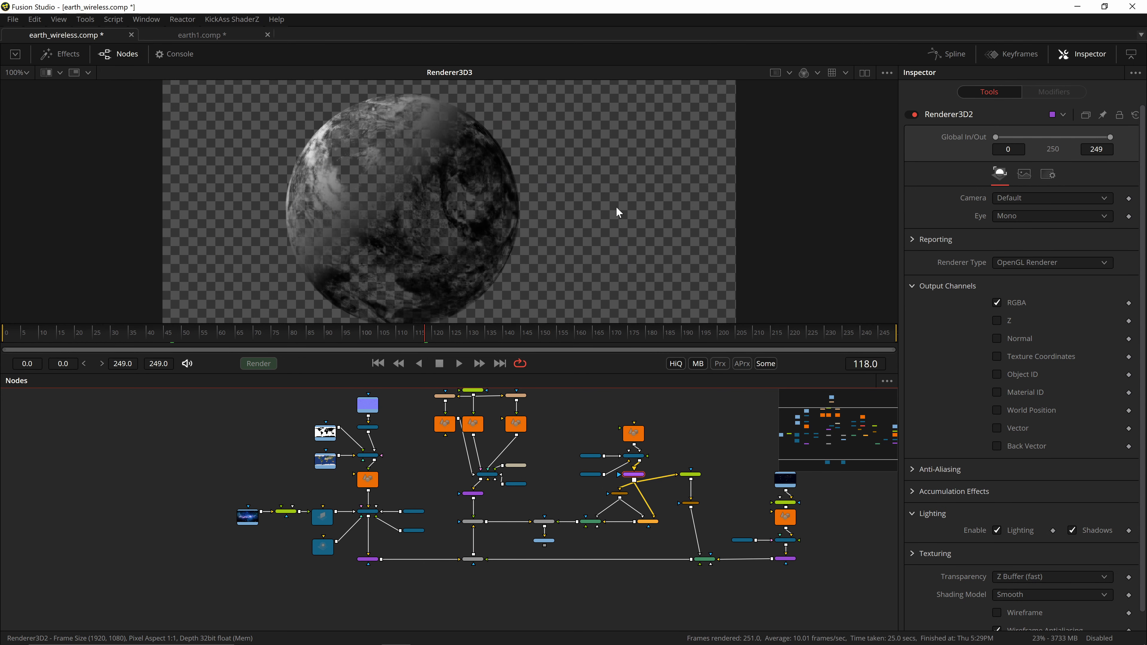
pyautogui.press('1')
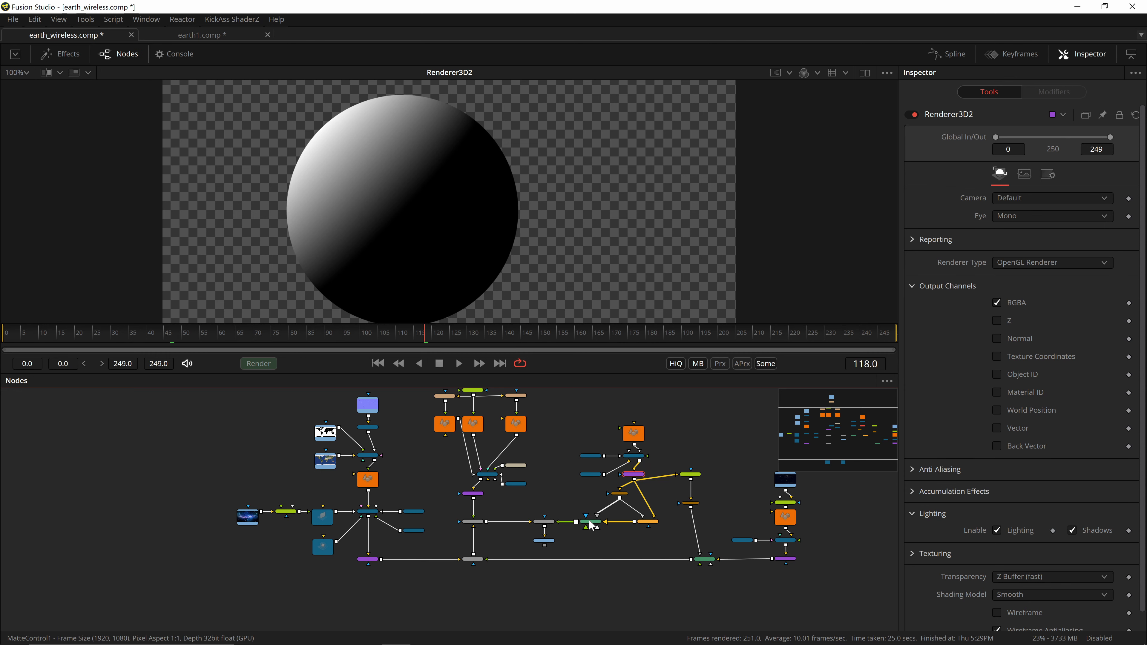
pyautogui.click(592, 523)
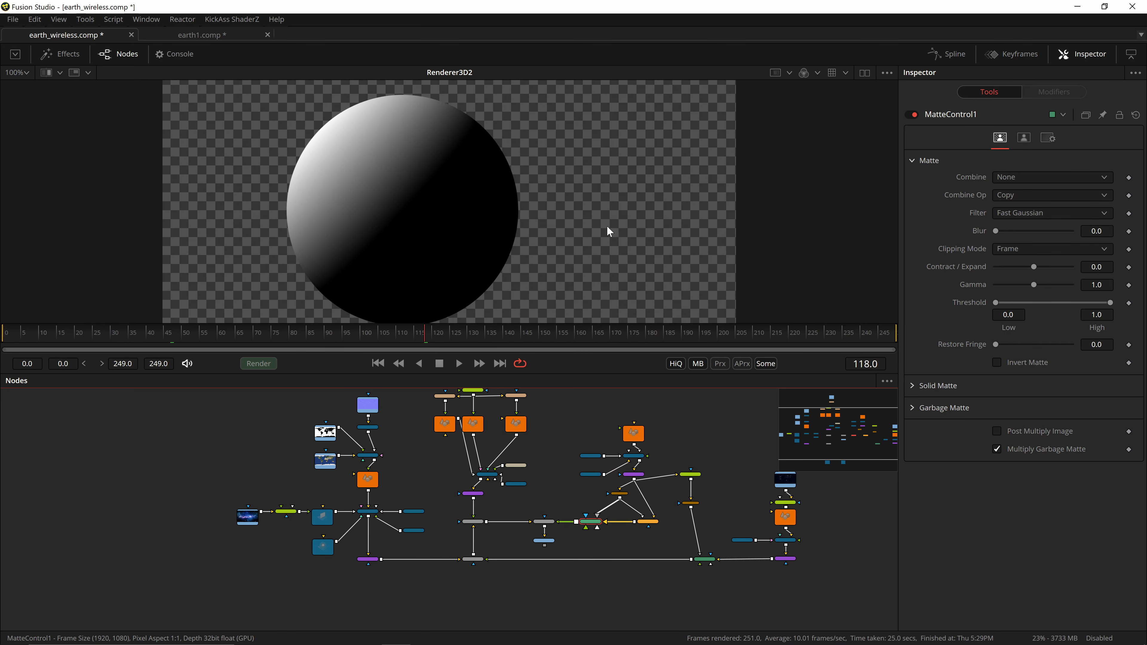
pyautogui.press('1')
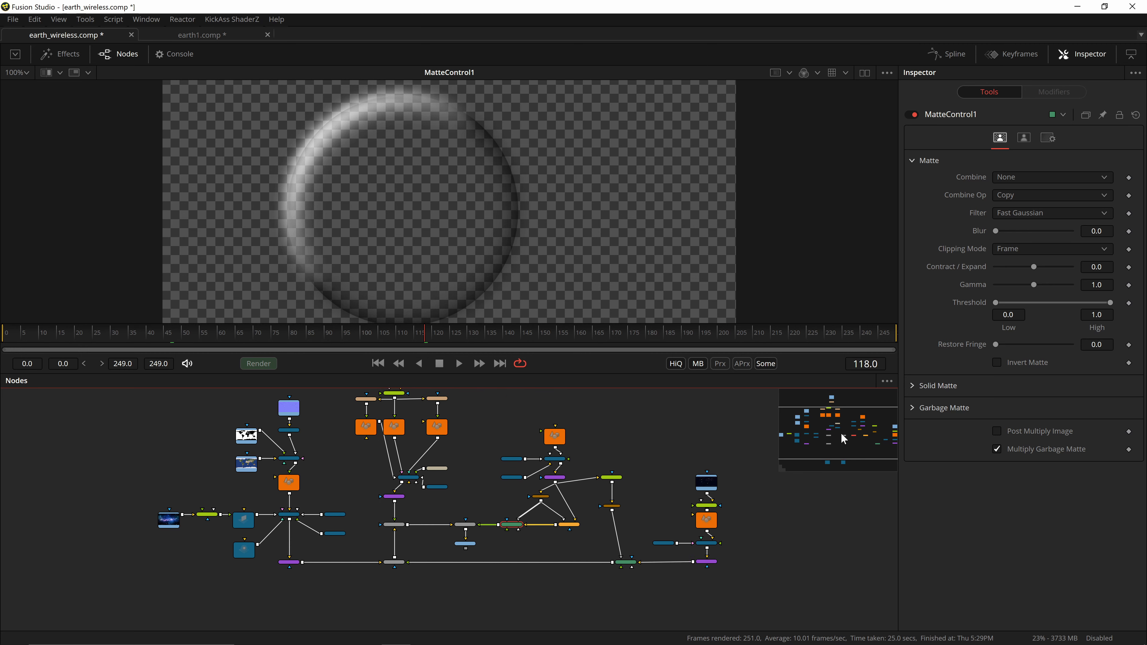
# - Drag MatteControl2 into the viewer to show Earth's night side with city lights
pyautogui.moveTo(830, 432); pyautogui.dragTo(843, 433)
pyautogui.moveTo(618, 563); pyautogui.dragTo(563, 245)
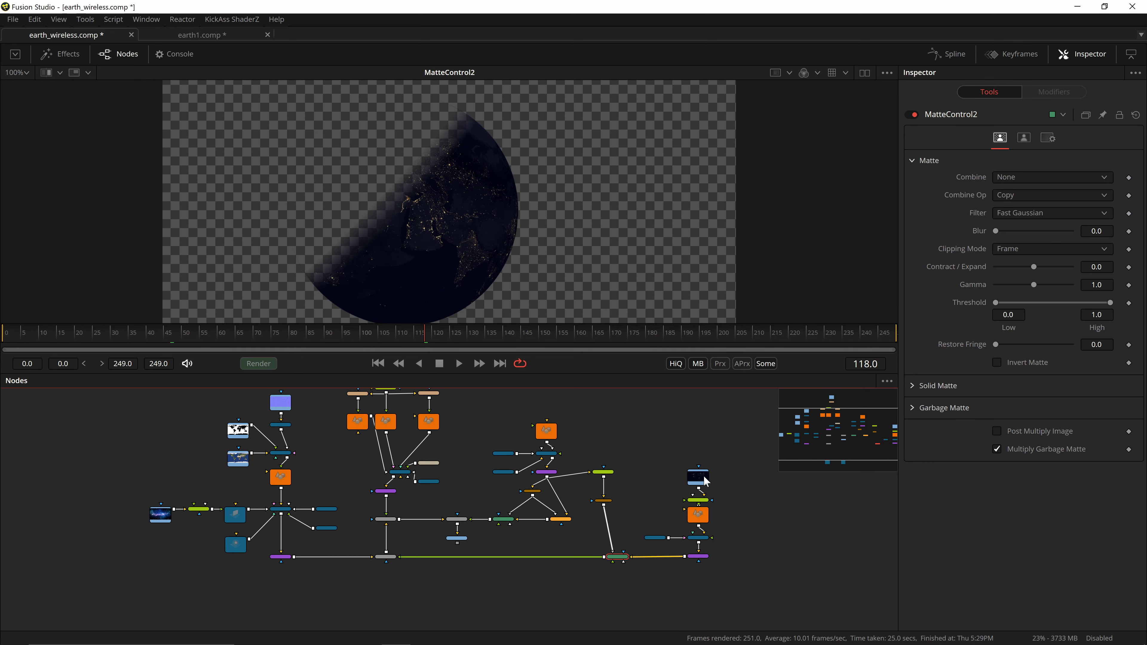
pyautogui.moveTo(837, 437); pyautogui.dragTo(829, 455)
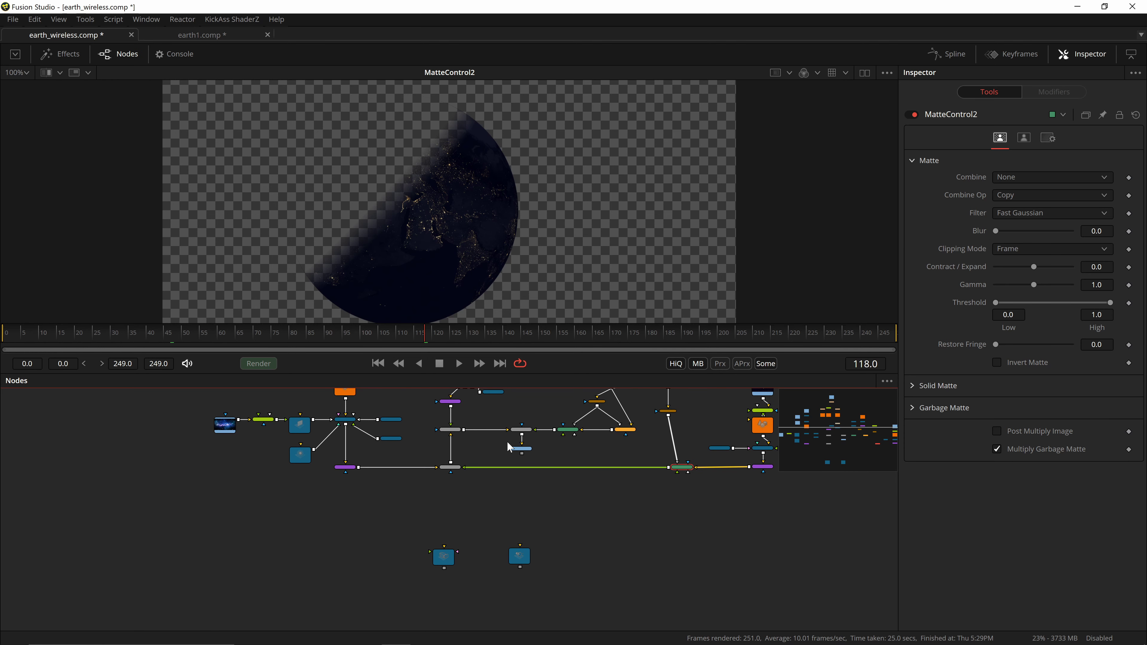
# - Show the final Saver1 composite, earth_ready.mov at frame 127, in the viewer
pyautogui.click(521, 449)
pyautogui.press('1')
pyautogui.moveTo(860, 434); pyautogui.dragTo(852, 456)
# - Arrange the MainCamera and SpotLight nodes side by side below the node graph
pyautogui.click(355, 583)
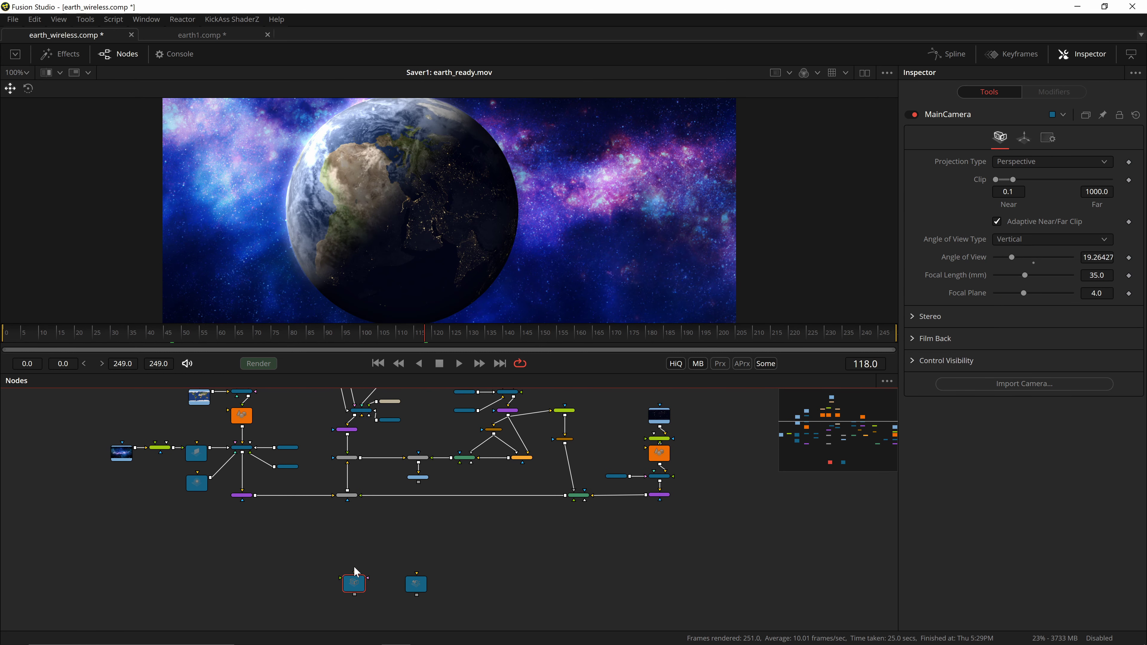
pyautogui.moveTo(355, 571); pyautogui.dragTo(353, 572)
pyautogui.moveTo(427, 586); pyautogui.dragTo(429, 590)
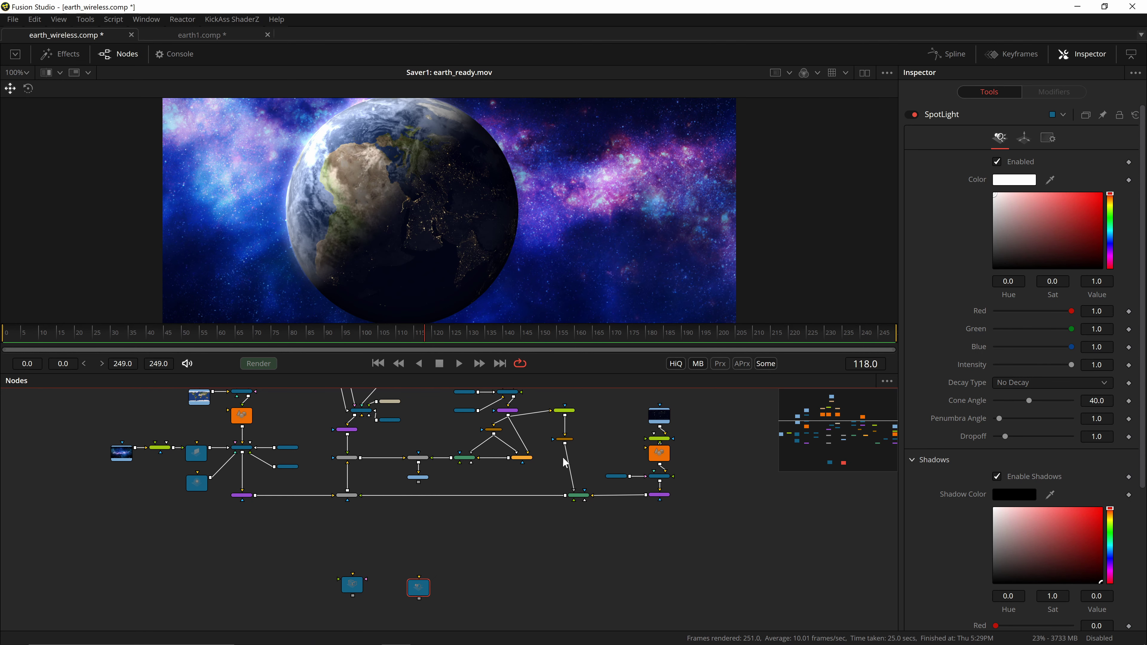
pyautogui.moveTo(424, 586); pyautogui.dragTo(480, 588)
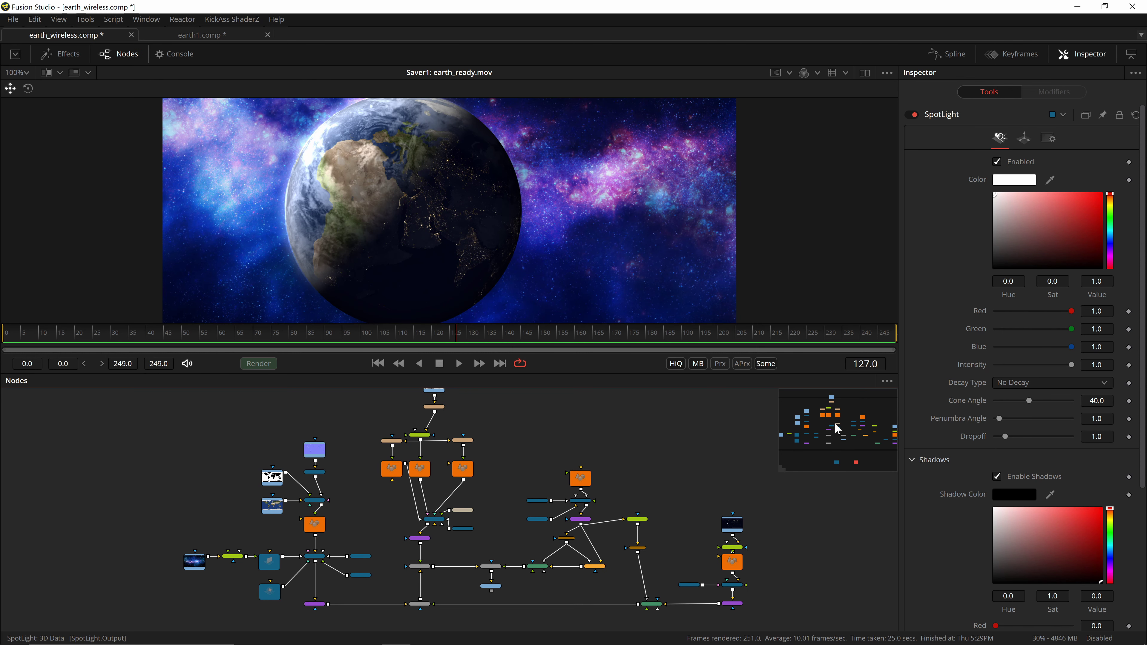
pyautogui.moveTo(835, 424); pyautogui.dragTo(841, 431)
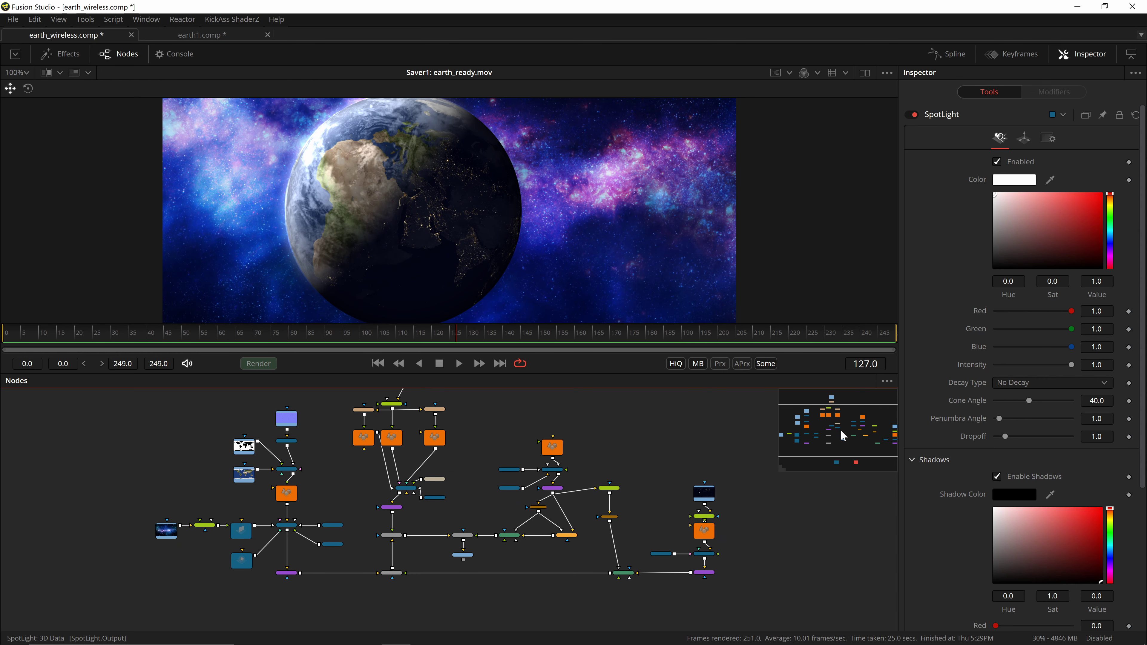
pyautogui.moveTo(840, 430); pyautogui.dragTo(839, 418)
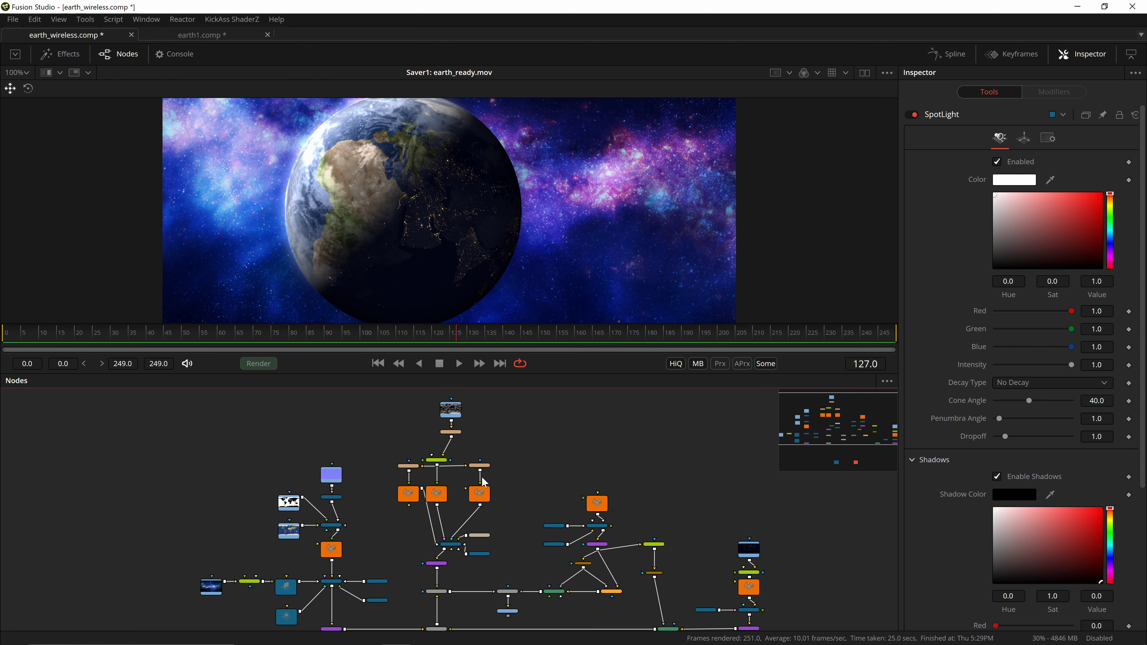
pyautogui.click(850, 462)
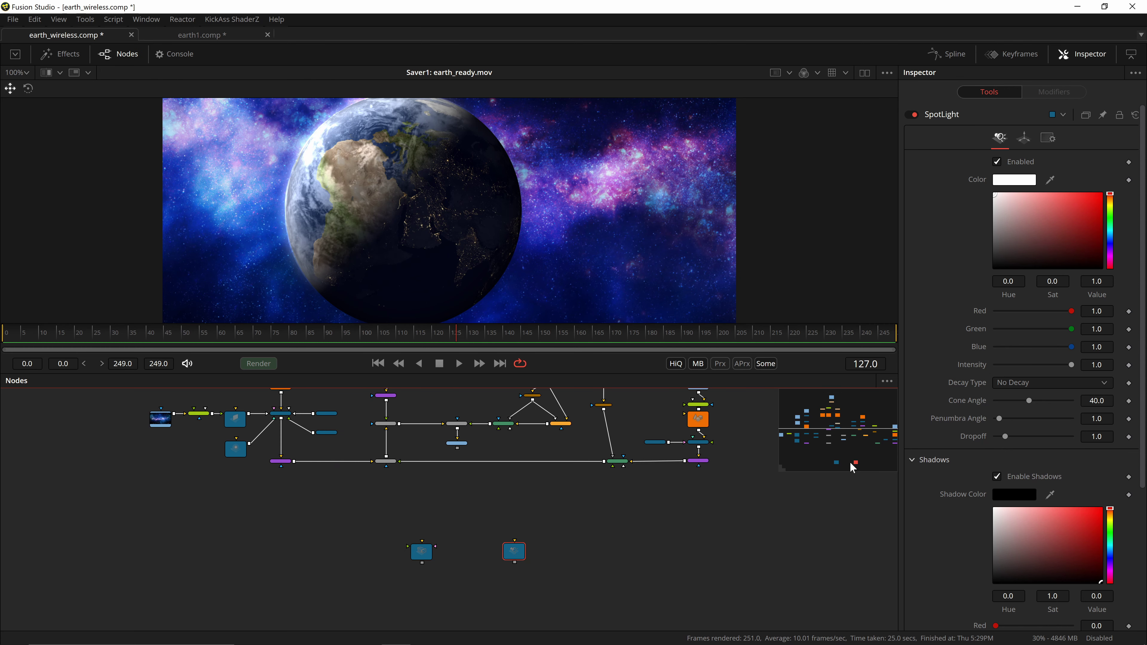